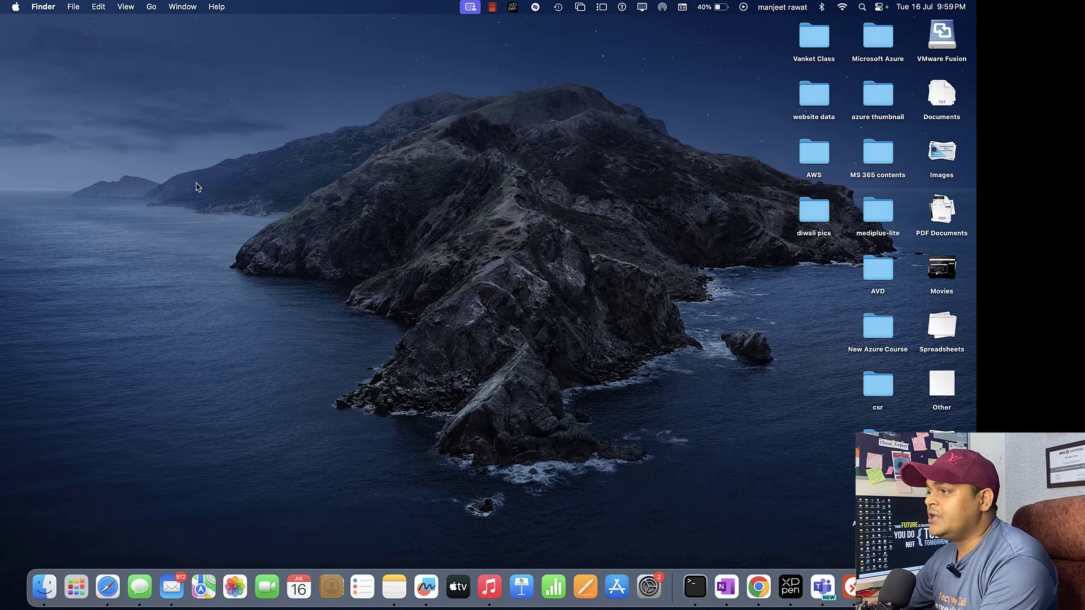
Open the Apple menu to show About This Mac and System Settings.
left_click(17, 10)
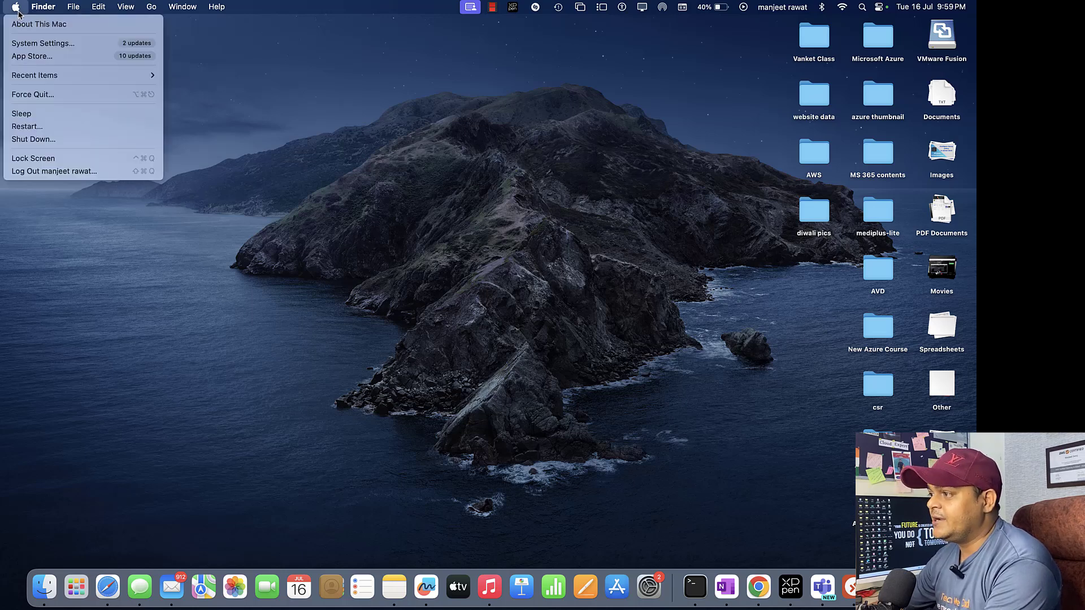
left_click(47, 25)
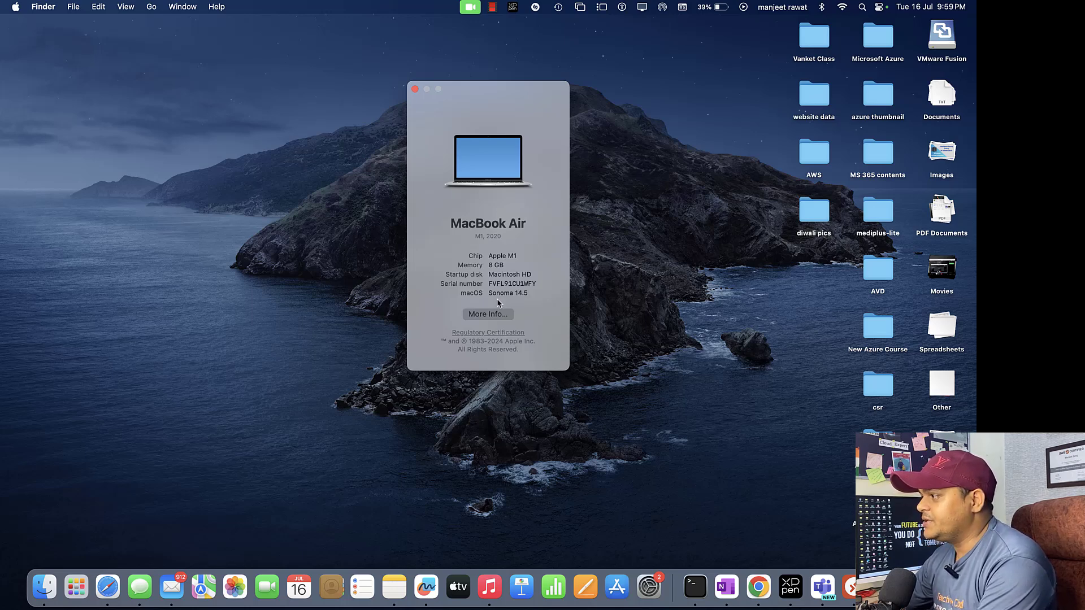
left_click(415, 90)
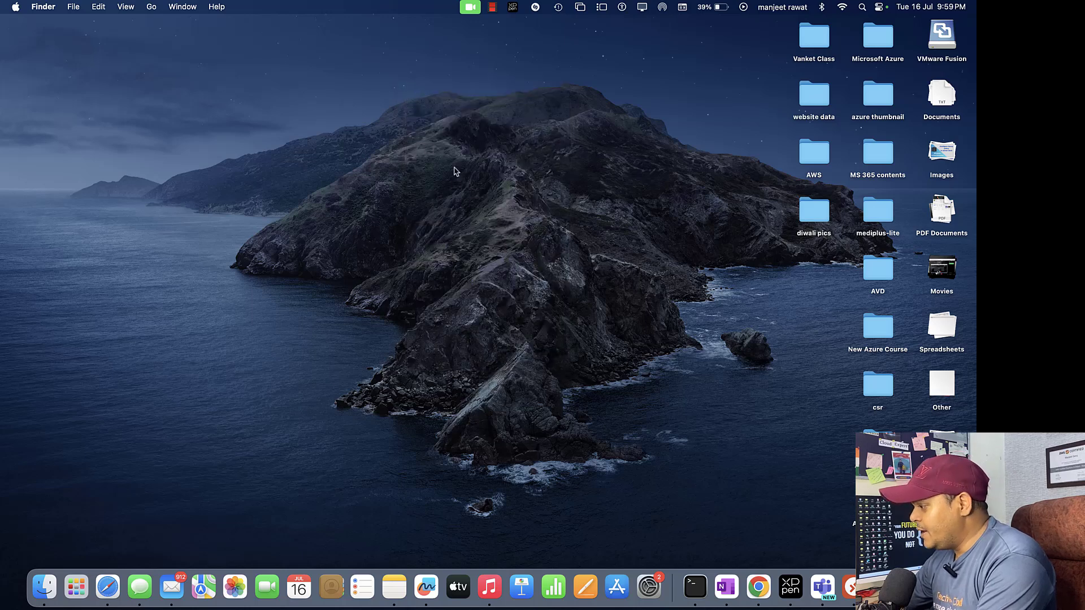
Connect to 192.168.1.13 with the account password, accept its certificate, then return to the saved PCs list.
left_click(850, 590)
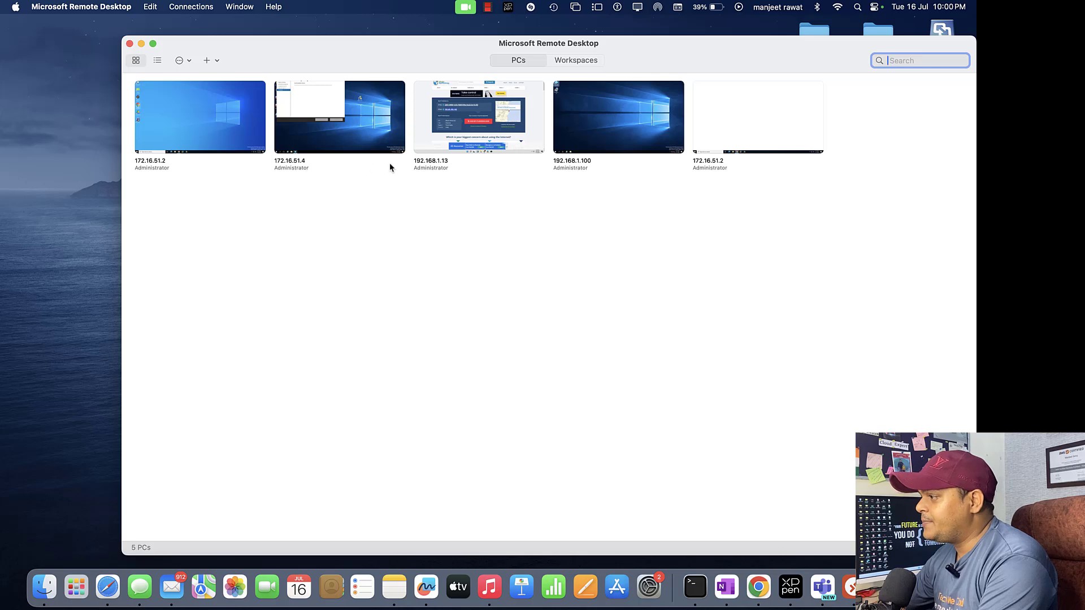
double_click(474, 156)
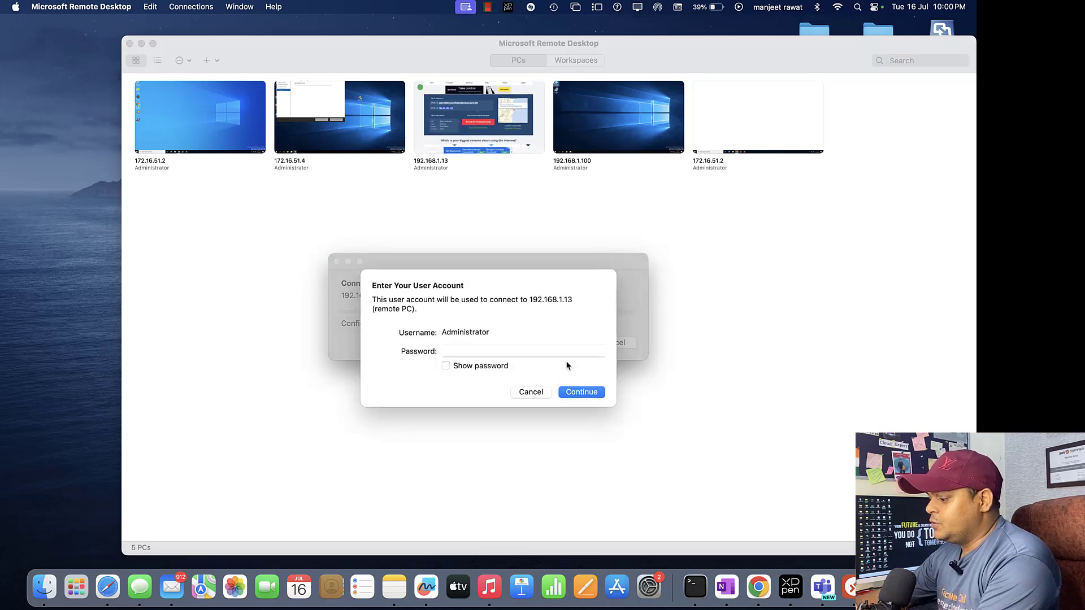
type("••••••")
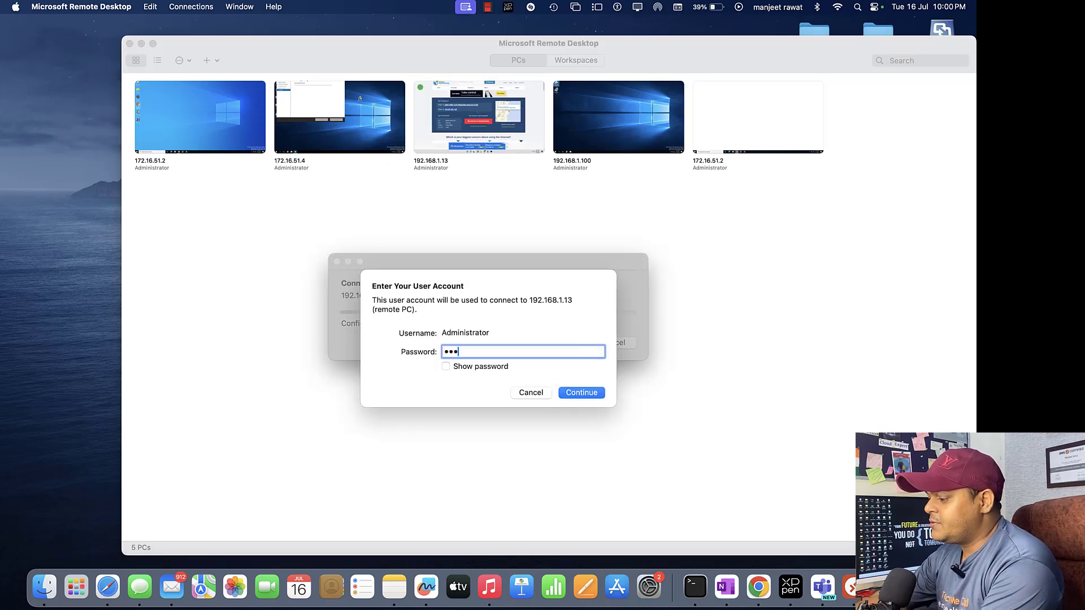
type("••••••••")
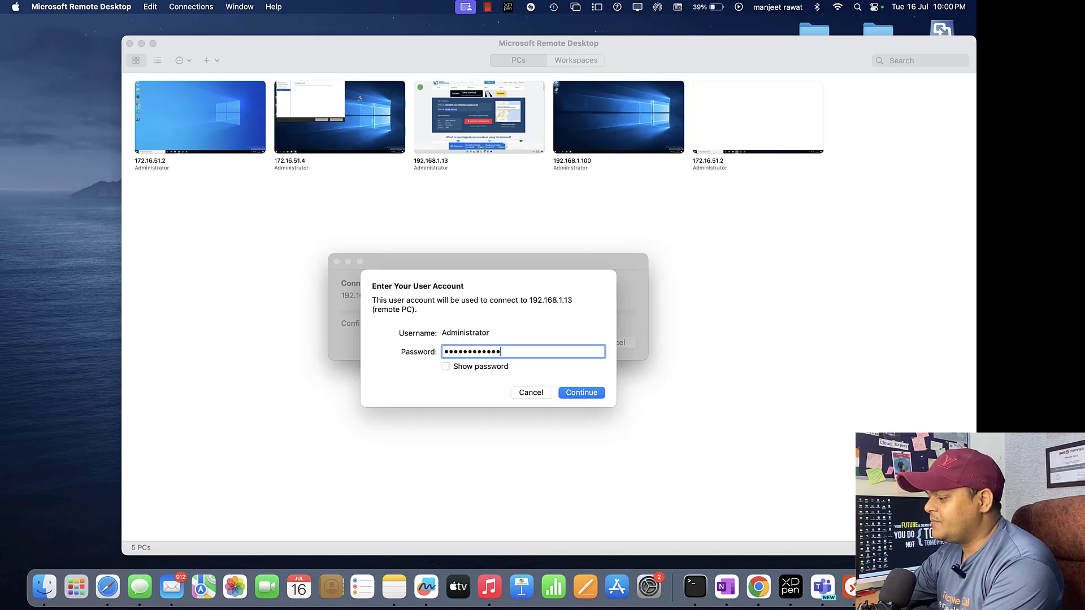
key("Return")
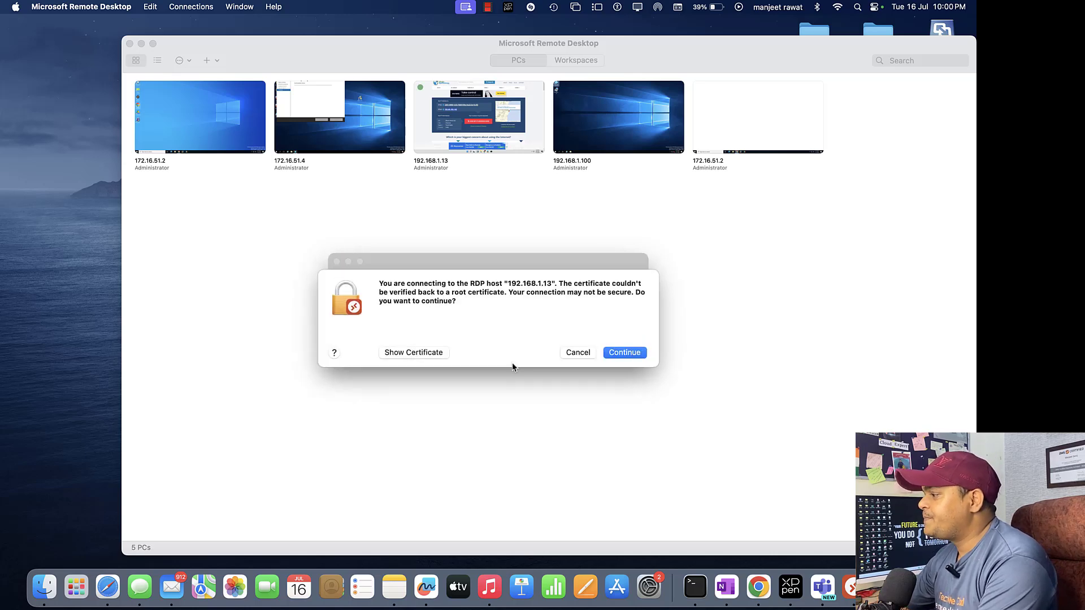
left_click(625, 356)
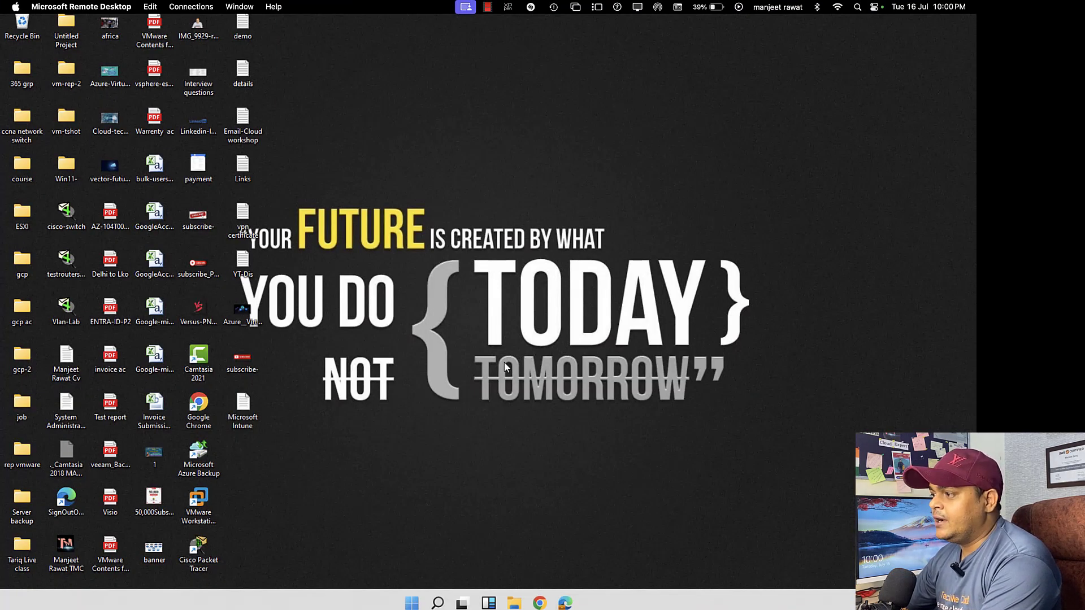
key("ctrl+super+f")
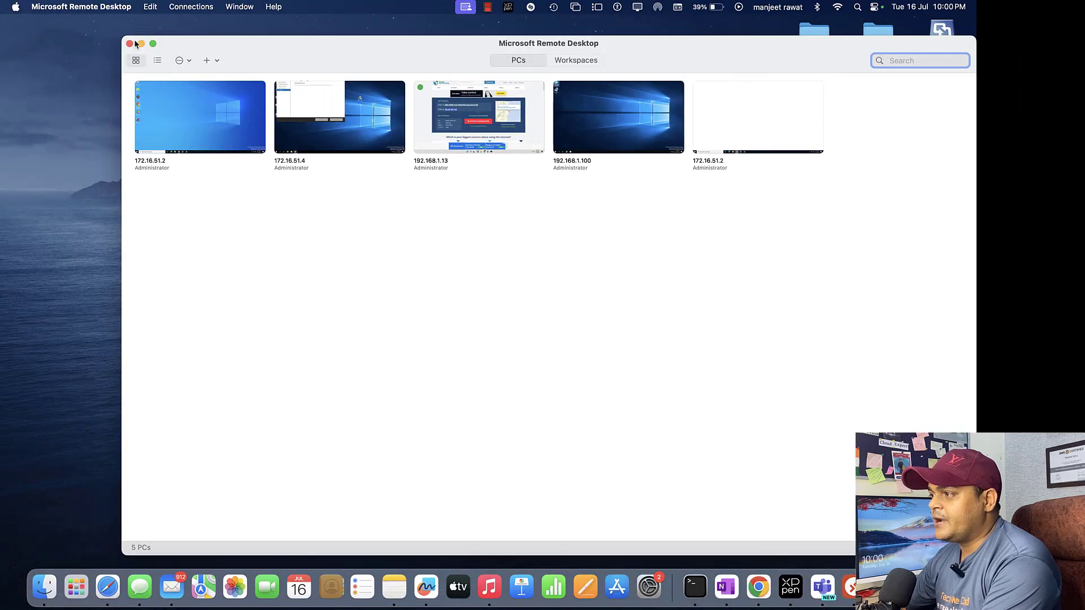
Close the saved PCs window, check the full-screen Windows session, then bring OneNote forward.
left_click(133, 45)
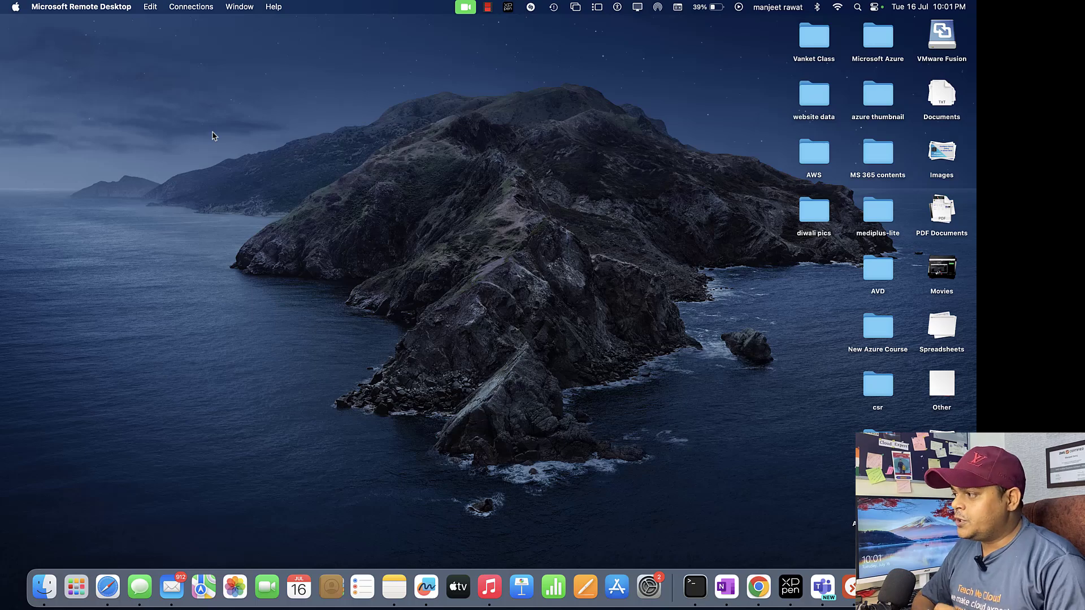
key("ctrl+Right")
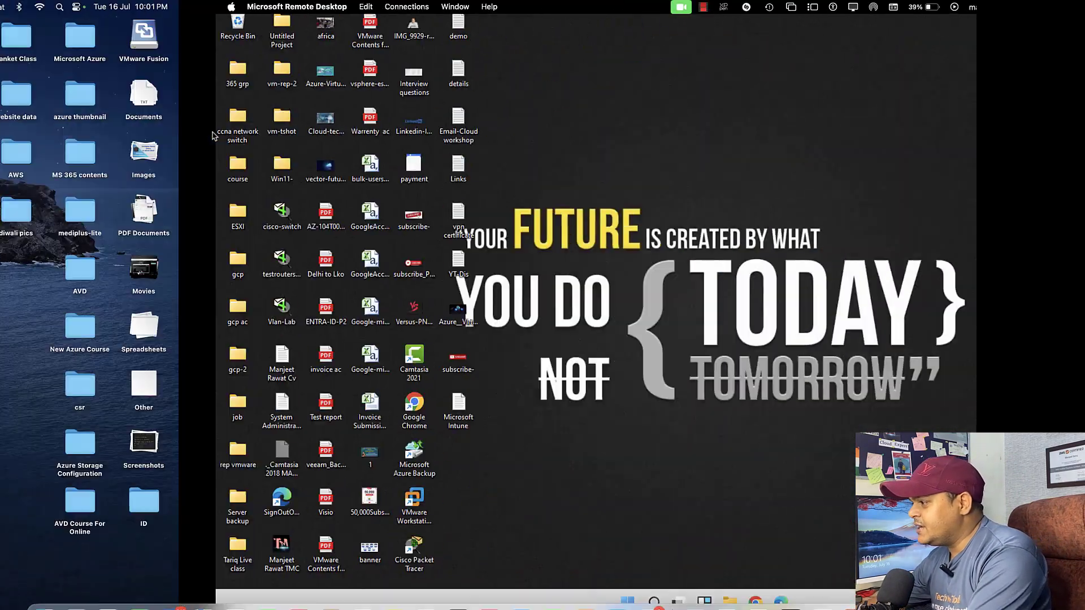
key("ctrl+Left")
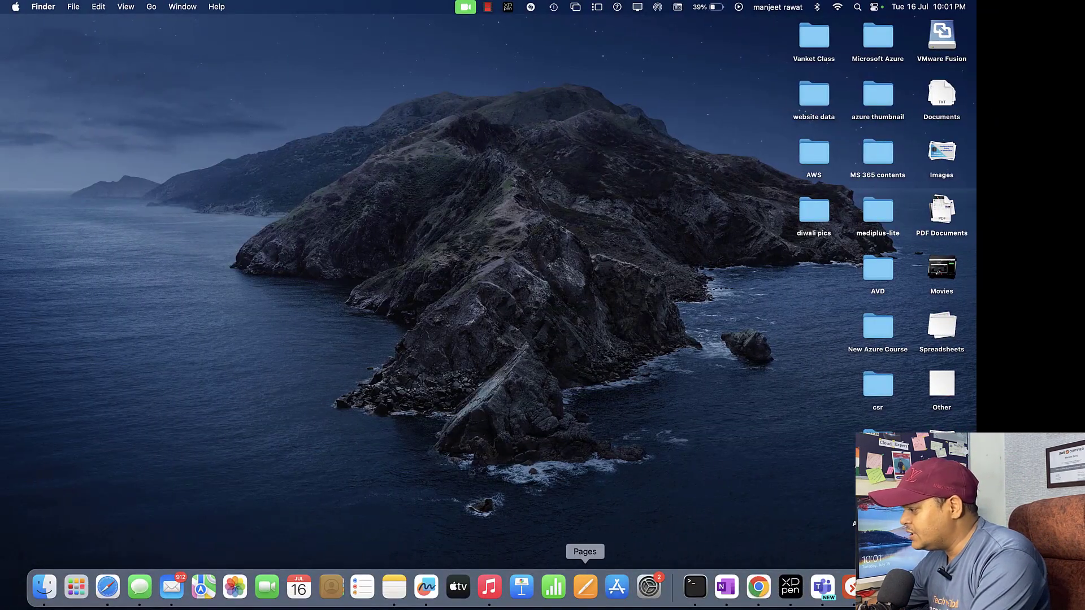
left_click(726, 588)
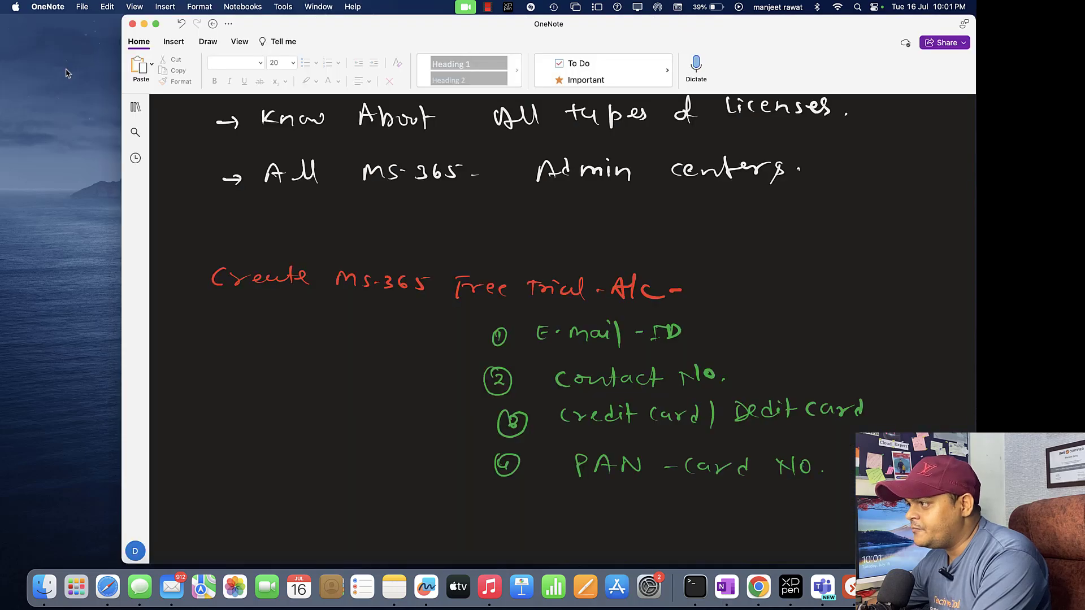
Maximize OneNote and add a new blank page to New Section 34.
left_click(156, 23)
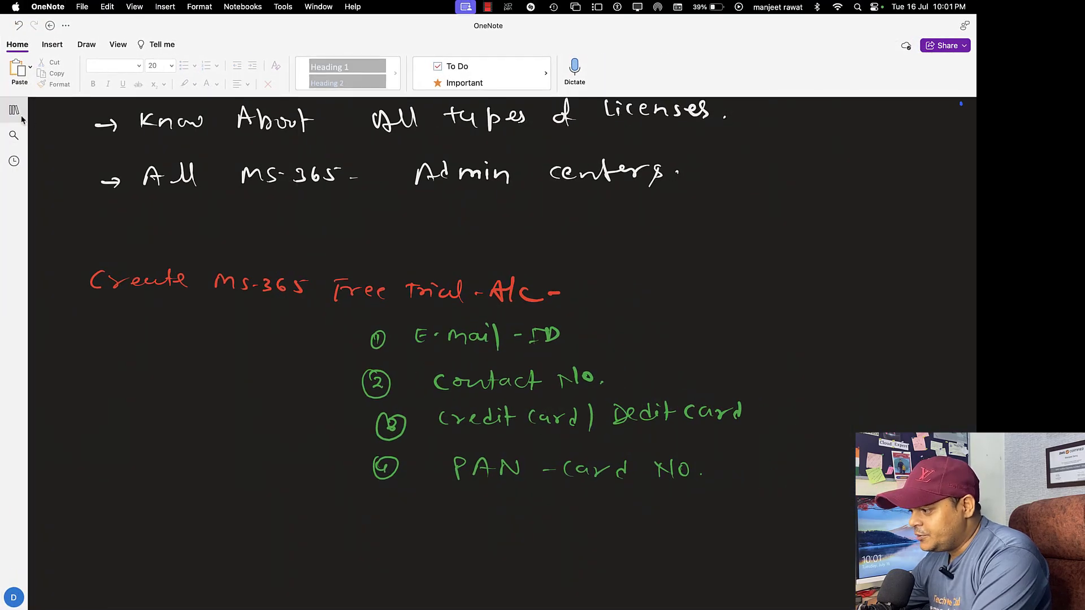
left_click(17, 112)
scroll(85, 411, "down", 2)
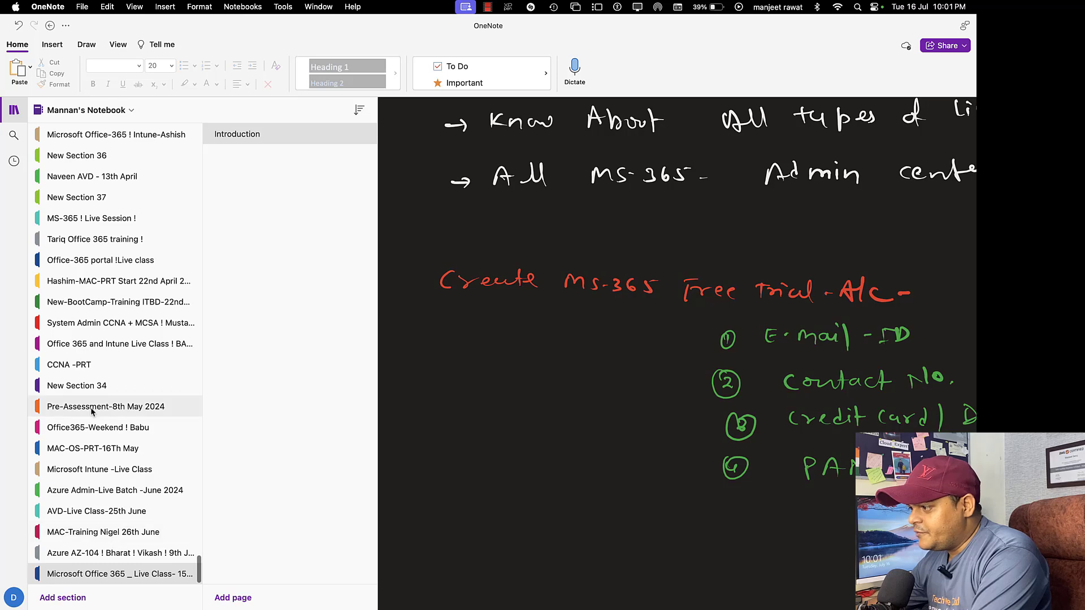
left_click(80, 366)
left_click(87, 385)
scroll(565, 396, "down", 5)
left_click(237, 597)
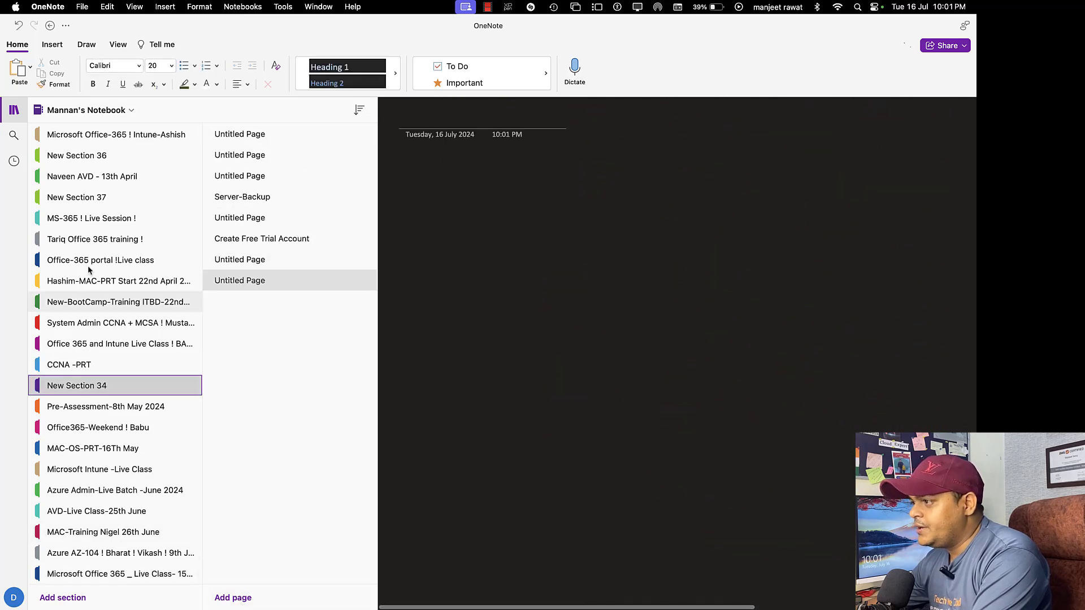
left_click(15, 110)
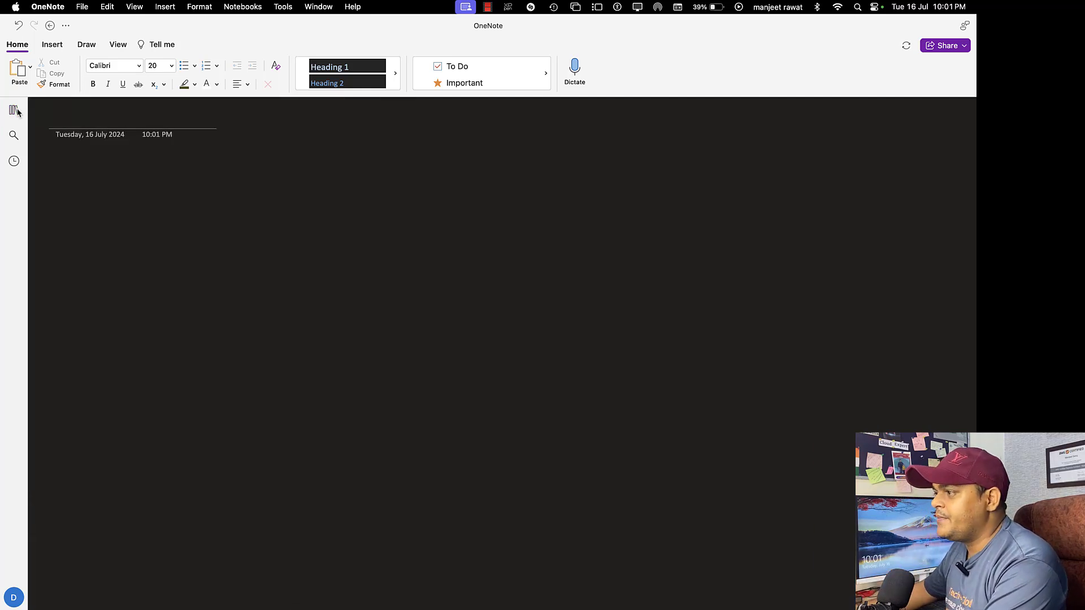
Sketch two monitors with stands in white ink, one on each side of the page.
left_click(87, 44)
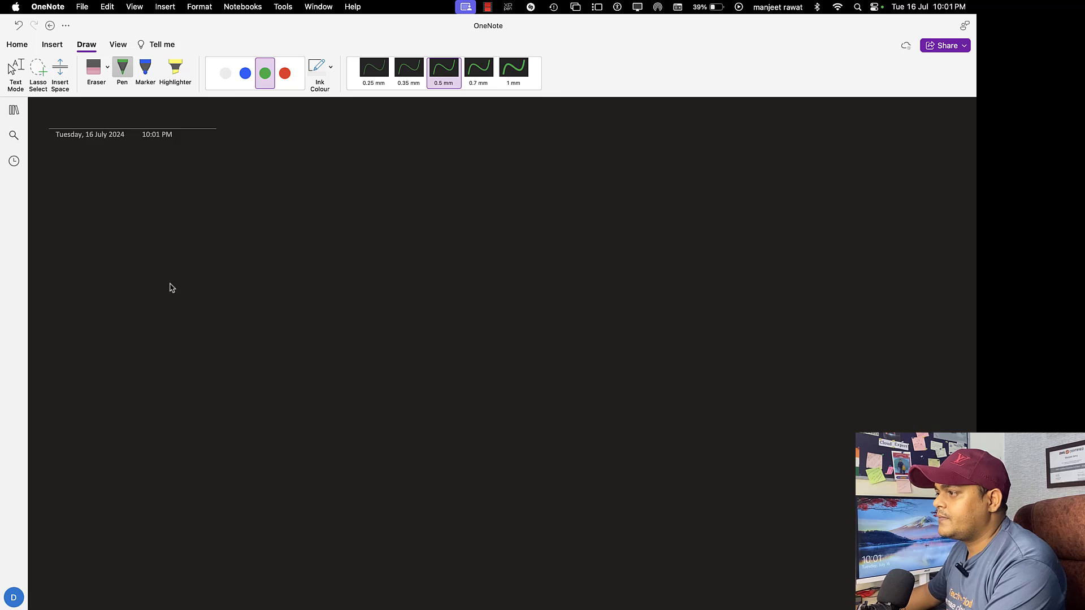
left_click(226, 73)
mouse_move(140, 259)
left_mouse_down()
mouse_move(138, 312)
mouse_move(208, 292)
mouse_move(139, 306)
mouse_move(154, 315)
left_mouse_up()
left_click_drag(167, 304, 167, 315)
left_click_drag(592, 239, 588, 288)
mouse_move(591, 238)
left_mouse_down()
mouse_move(633, 237)
mouse_move(661, 285)
mouse_move(595, 288)
left_mouse_up()
left_click_drag(613, 287, 633, 296)
left_click_drag(662, 235, 661, 257)
Handwrite MAC and Sonoma 14.5 in green under the left monitor.
left_click(265, 73)
mouse_move(130, 350)
left_mouse_down()
mouse_move(128, 371)
mouse_move(171, 372)
left_mouse_up()
left_click_drag(157, 362, 197, 366)
mouse_move(135, 410)
left_mouse_down()
mouse_move(120, 428)
mouse_move(144, 415)
mouse_move(169, 429)
left_mouse_up()
left_click_drag(181, 416, 214, 429)
left_click(195, 423)
mouse_move(221, 418)
left_mouse_down()
mouse_move(245, 430)
mouse_move(263, 424)
left_mouse_up()
mouse_move(259, 414)
left_mouse_down()
mouse_move(260, 431)
mouse_move(272, 432)
left_mouse_up()
left_click(274, 422)
left_click_drag(284, 416, 296, 413)
Handwrite Windows-11 in red under the right monitor.
left_click(285, 74)
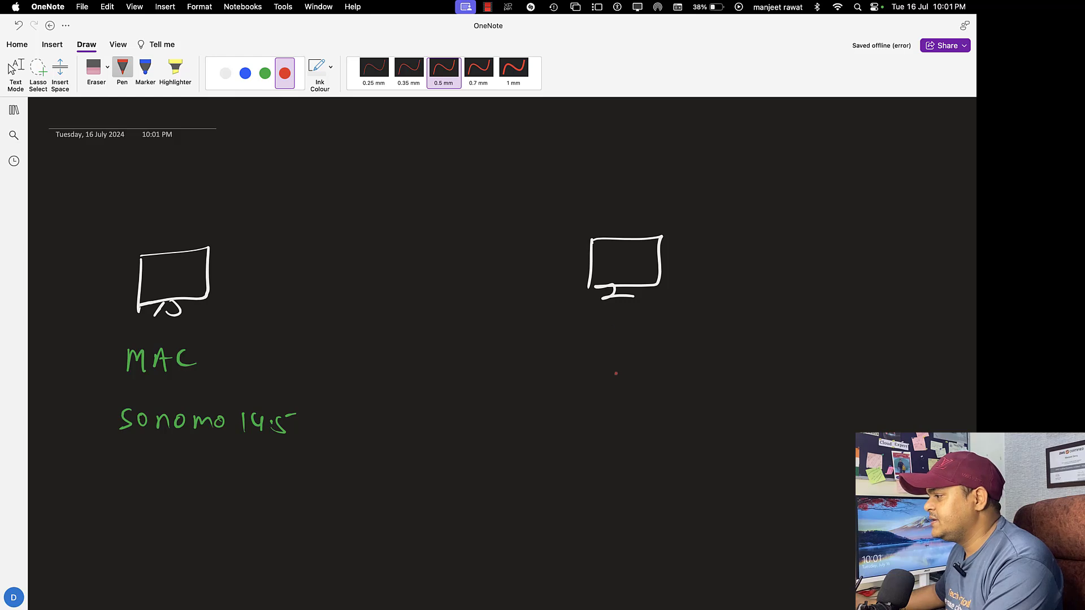
mouse_move(584, 323)
left_mouse_down()
mouse_move(593, 337)
mouse_move(605, 331)
left_mouse_up()
left_click(612, 328)
left_click_drag(613, 334, 644, 344)
mouse_move(657, 334)
left_mouse_down()
mouse_move(699, 338)
mouse_move(694, 350)
left_mouse_up()
left_click_drag(711, 339, 732, 349)
left_click_drag(745, 331, 745, 350)
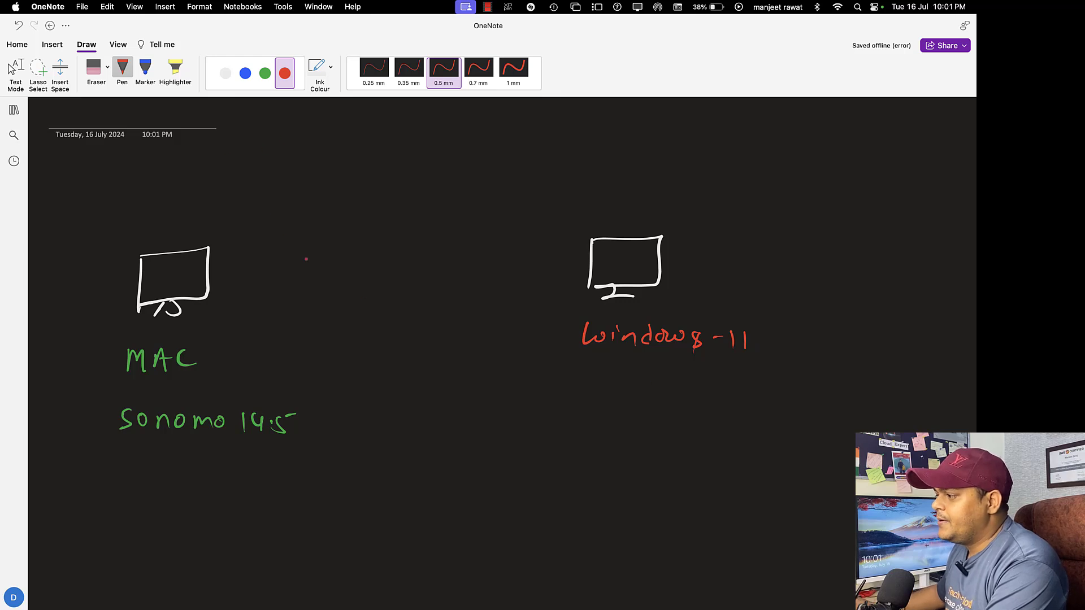
Draw a red box between the monitors and a line linking both computers through it.
left_click_drag(367, 285, 367, 302)
mouse_move(367, 283)
left_mouse_down()
mouse_move(405, 281)
mouse_move(367, 303)
mouse_move(401, 291)
left_mouse_up()
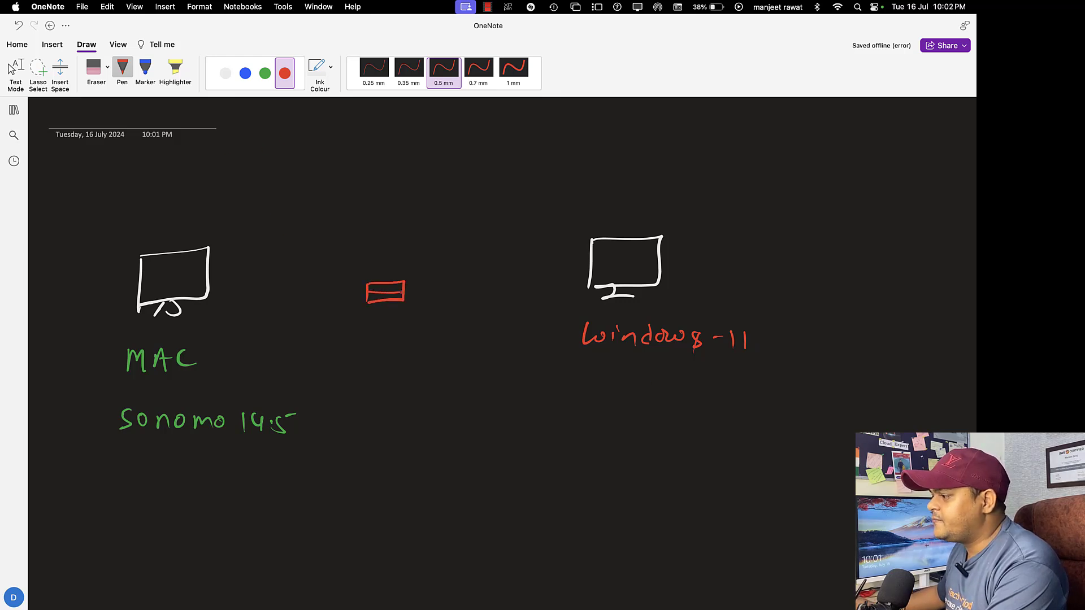
left_click_drag(205, 290, 602, 291)
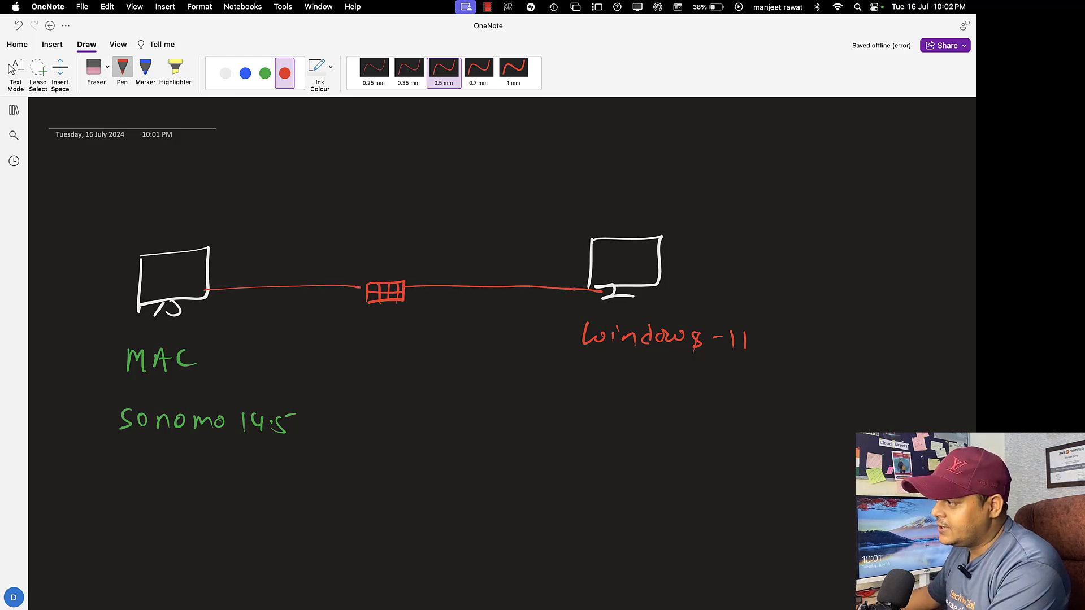
left_click(264, 73)
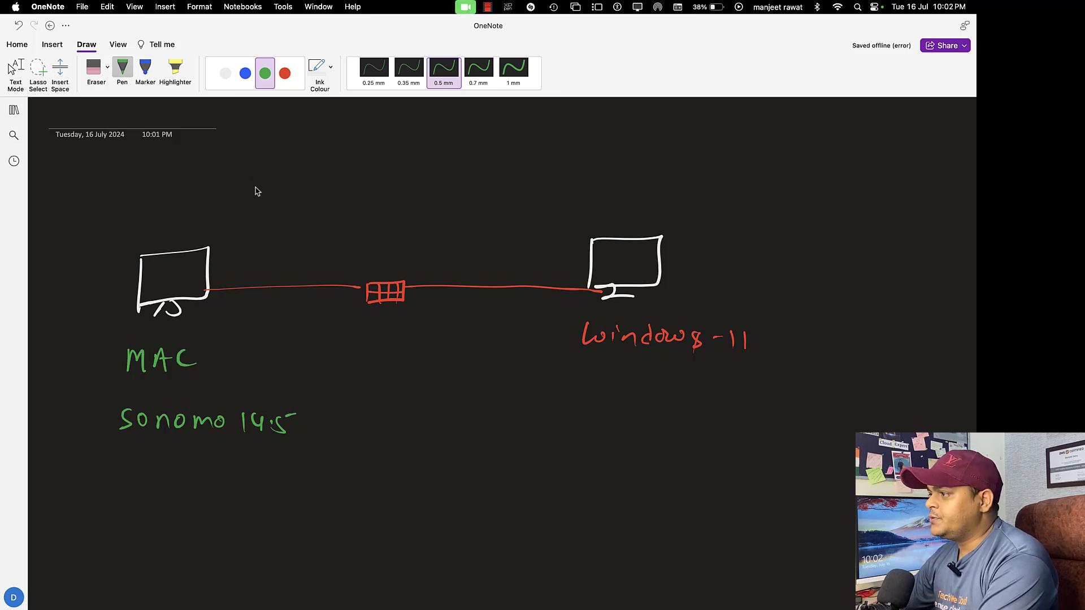
left_click(255, 186)
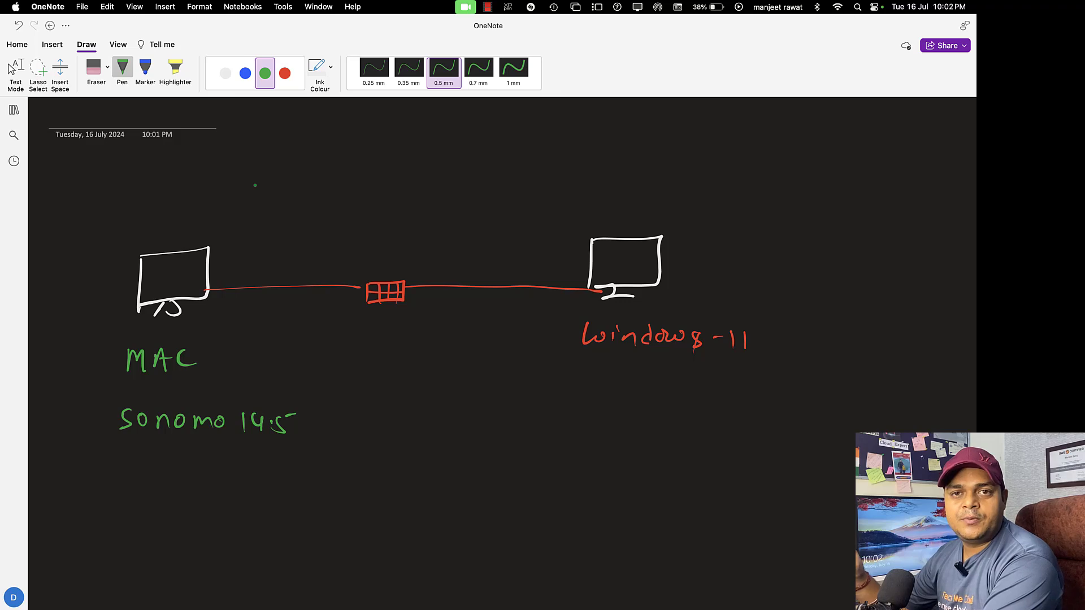
key("ctrl+Right")
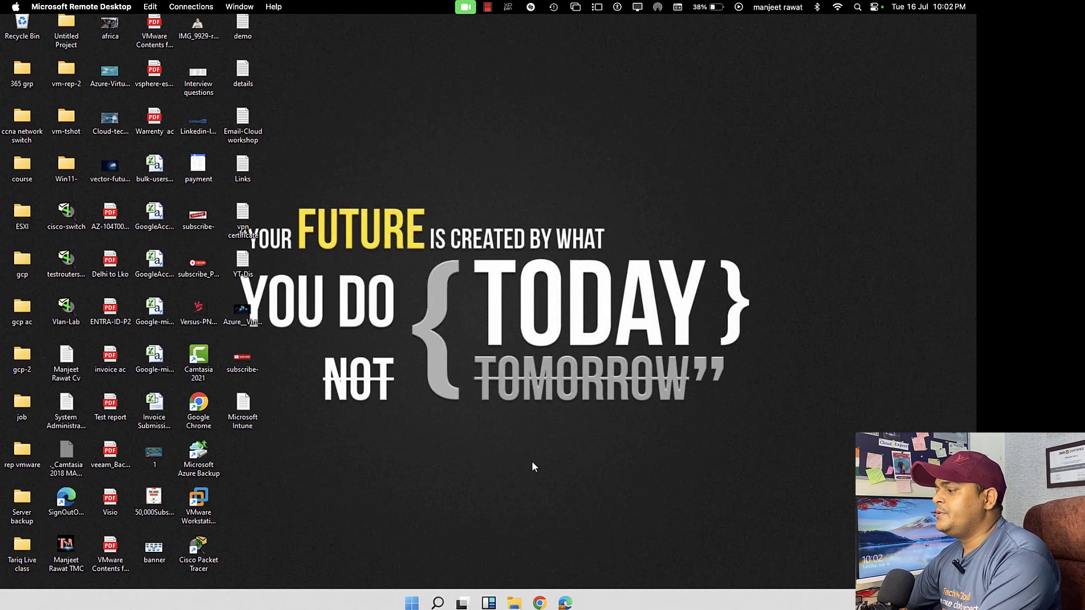
Open a maximized File Explorer at This PC on the remote PC and open Software (J:).
left_click(515, 603)
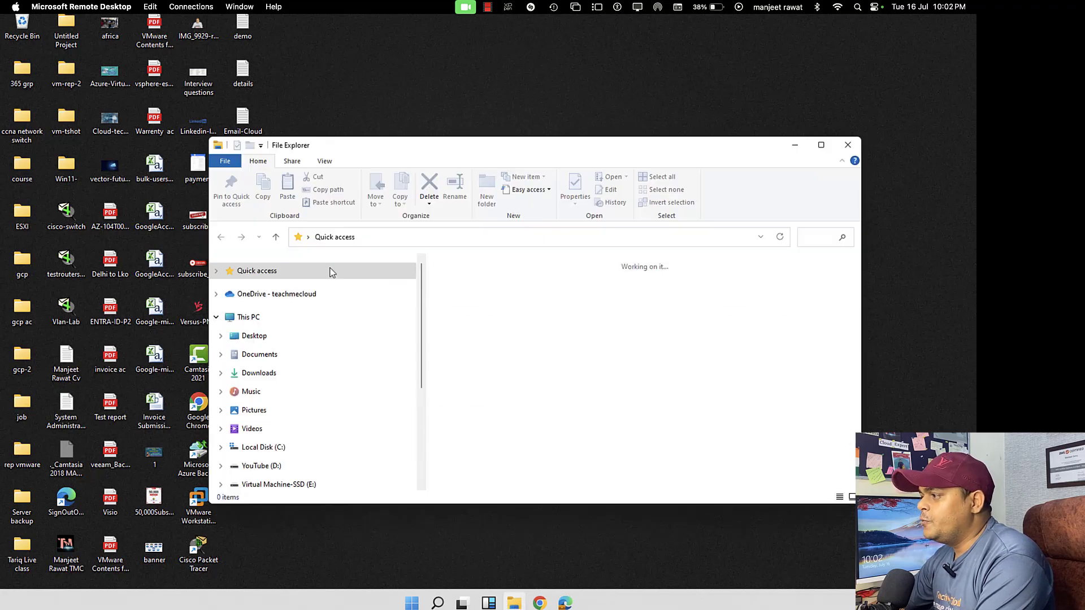
double_click(376, 158)
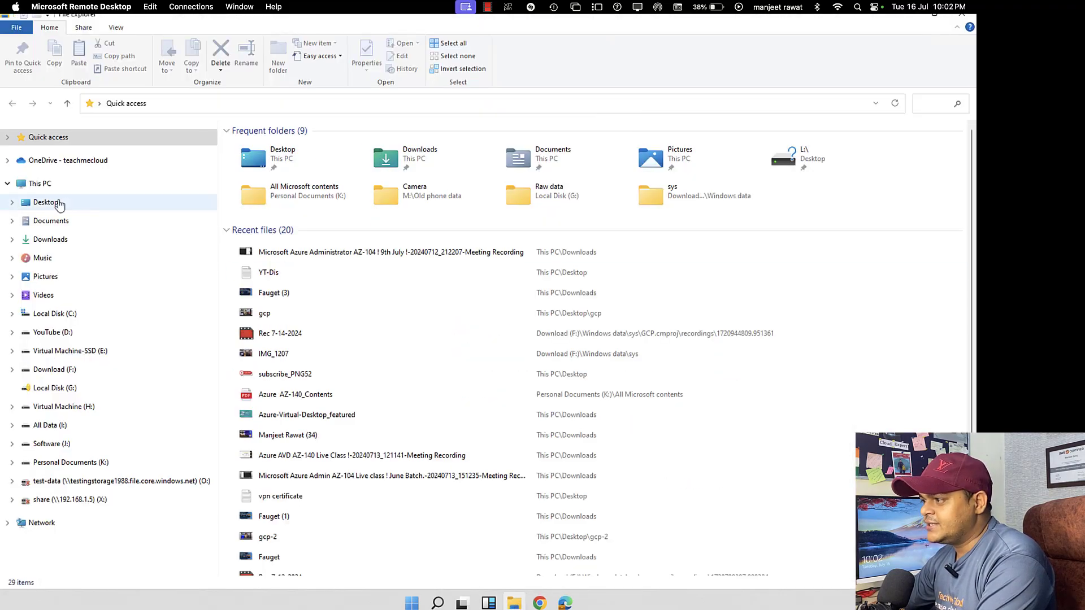
left_click(169, 183)
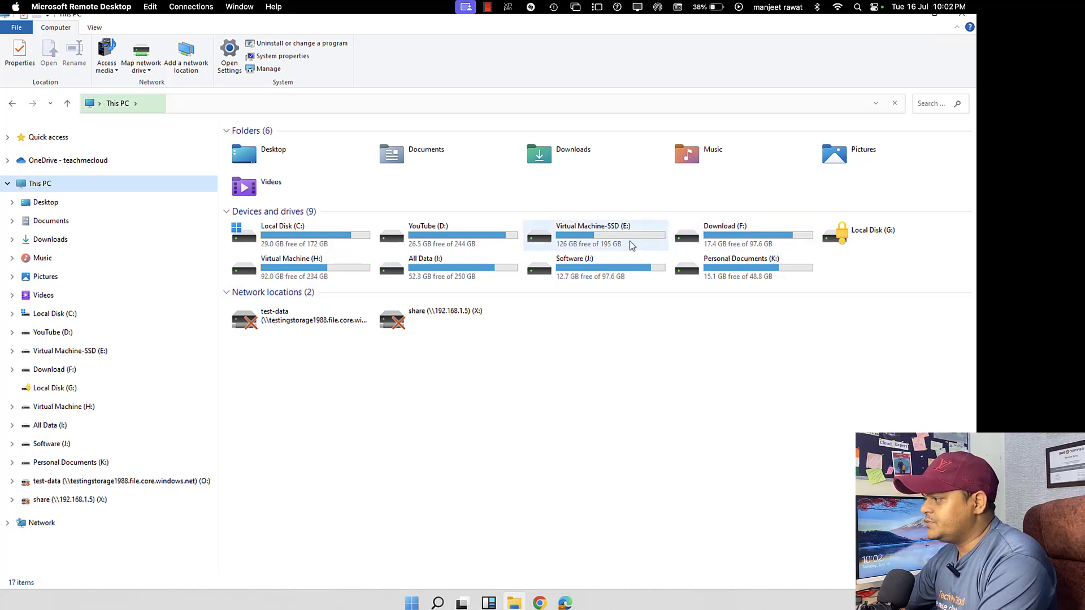
double_click(599, 272)
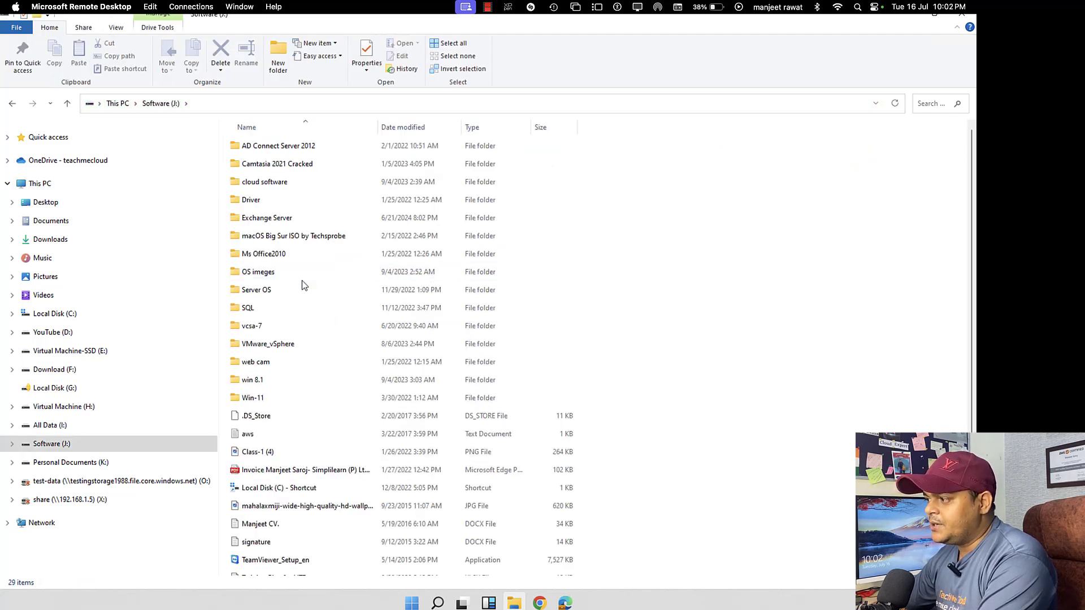
Turn on Share this folder for OS imeges in its Advanced Sharing settings.
right_click(257, 278)
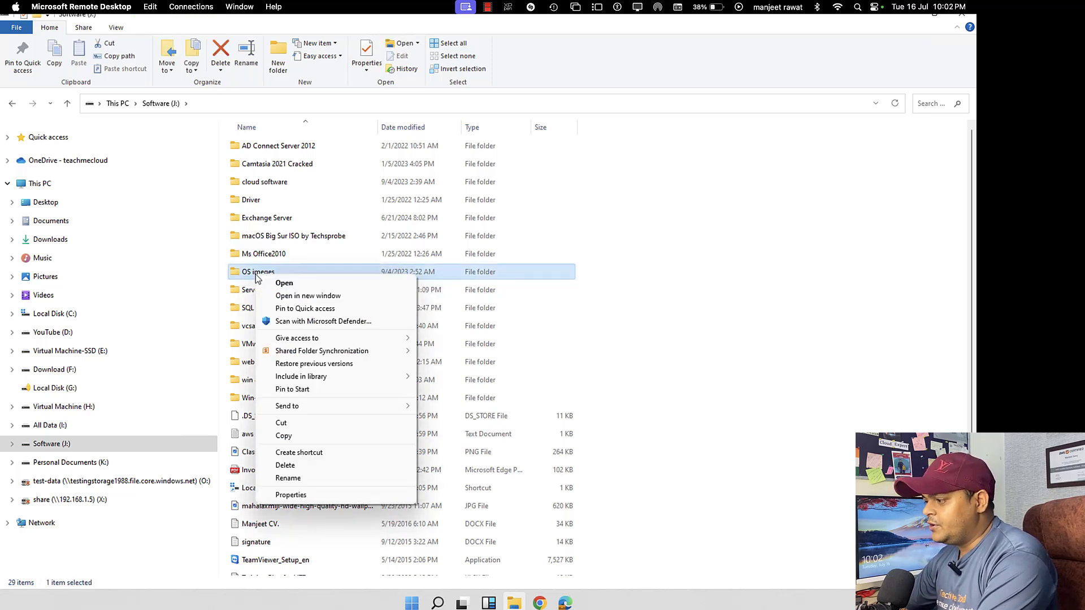
left_click(291, 495)
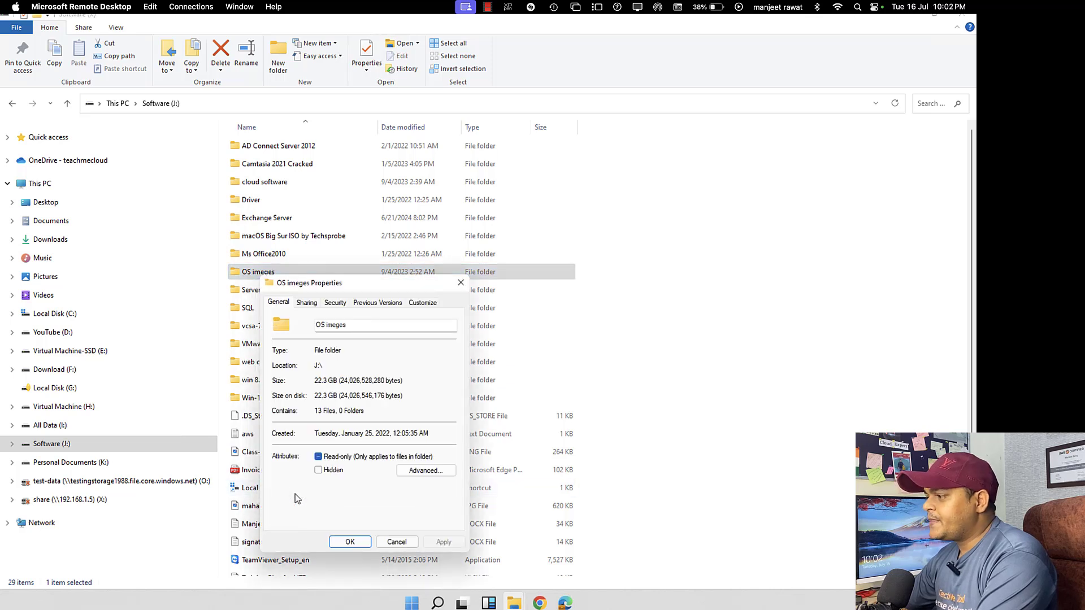
left_click(308, 305)
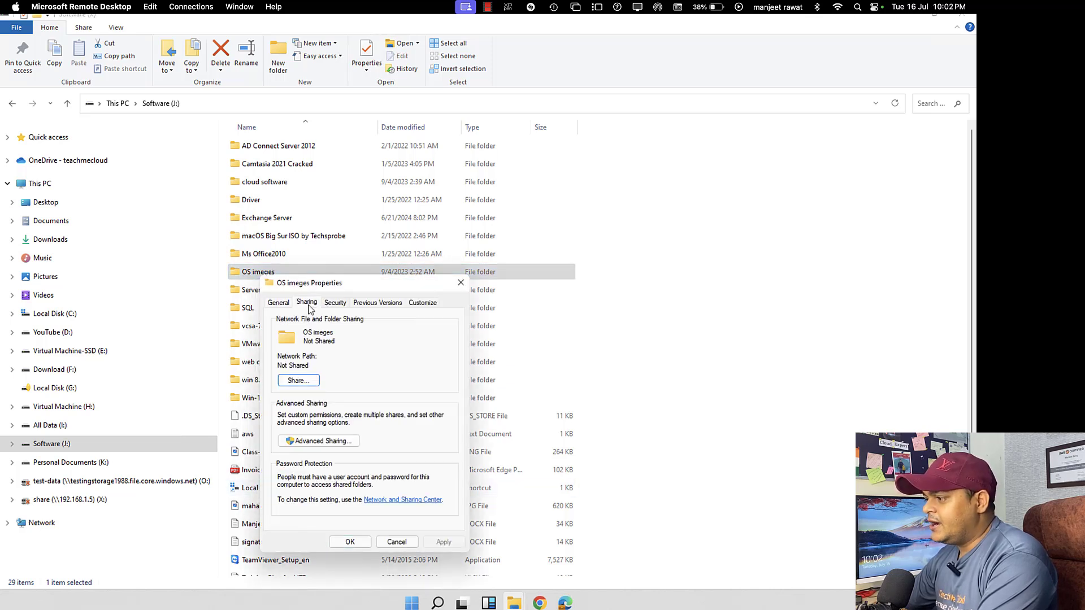
left_click(316, 442)
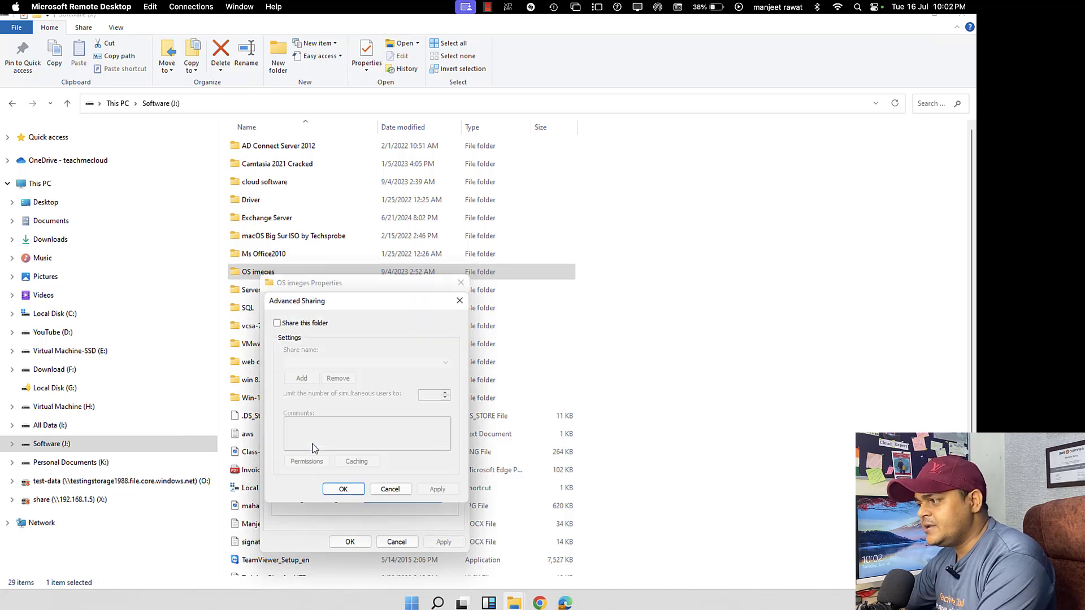
left_click(277, 323)
Grant Everyone Full Control in the share permissions, then apply and close all dialogs.
left_click(306, 461)
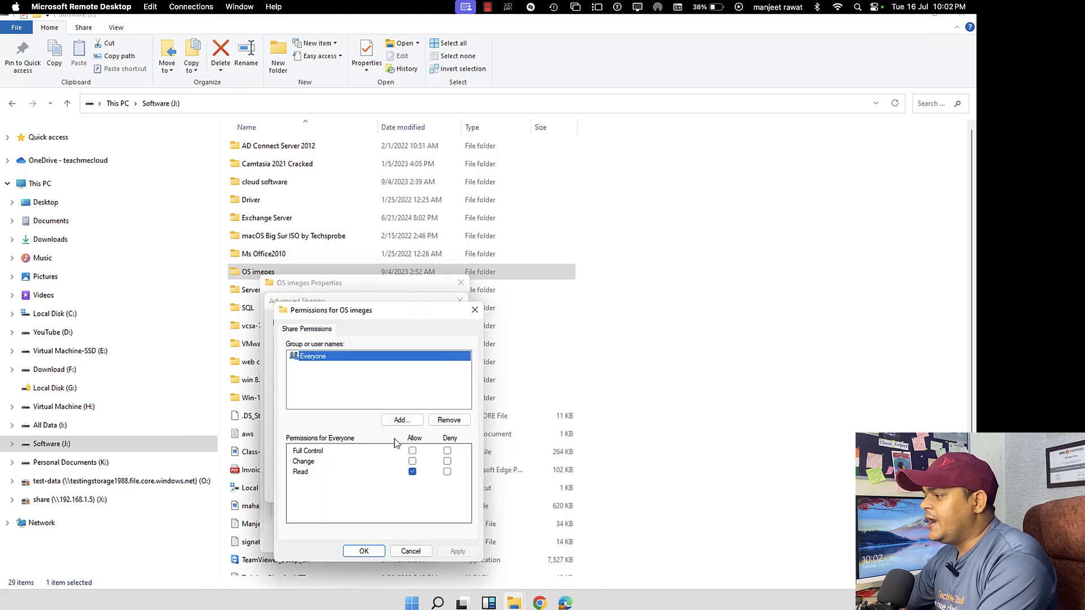
left_click(412, 453)
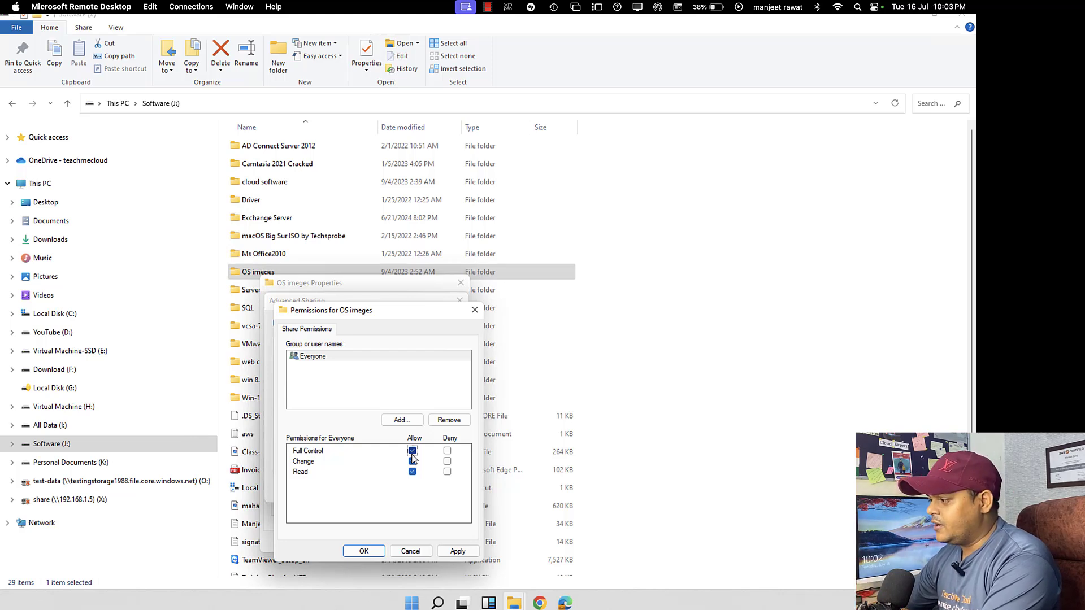
left_click(459, 551)
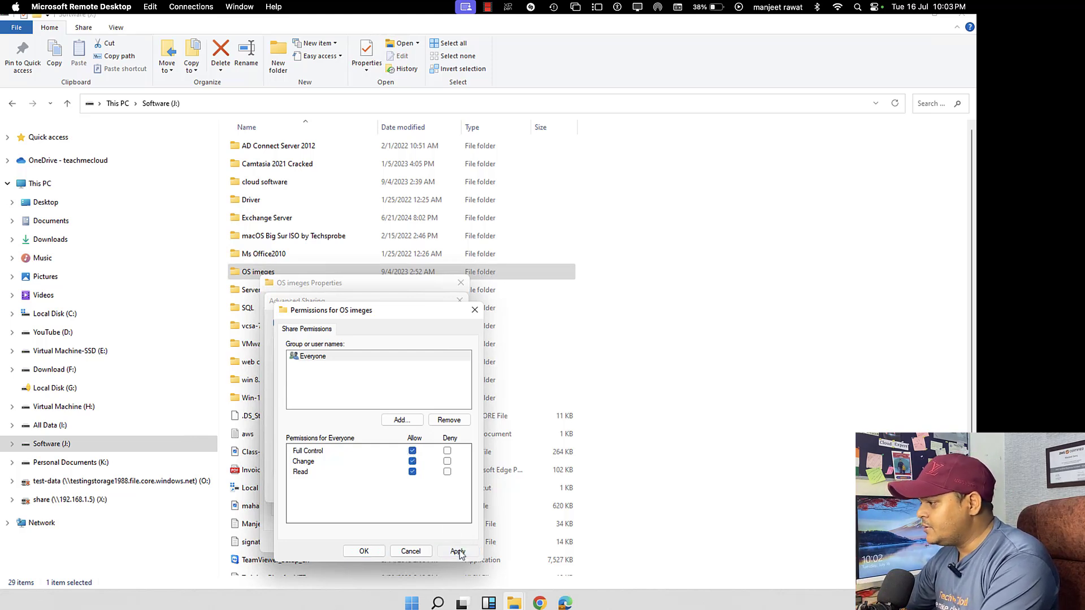
left_click(361, 551)
left_click(438, 489)
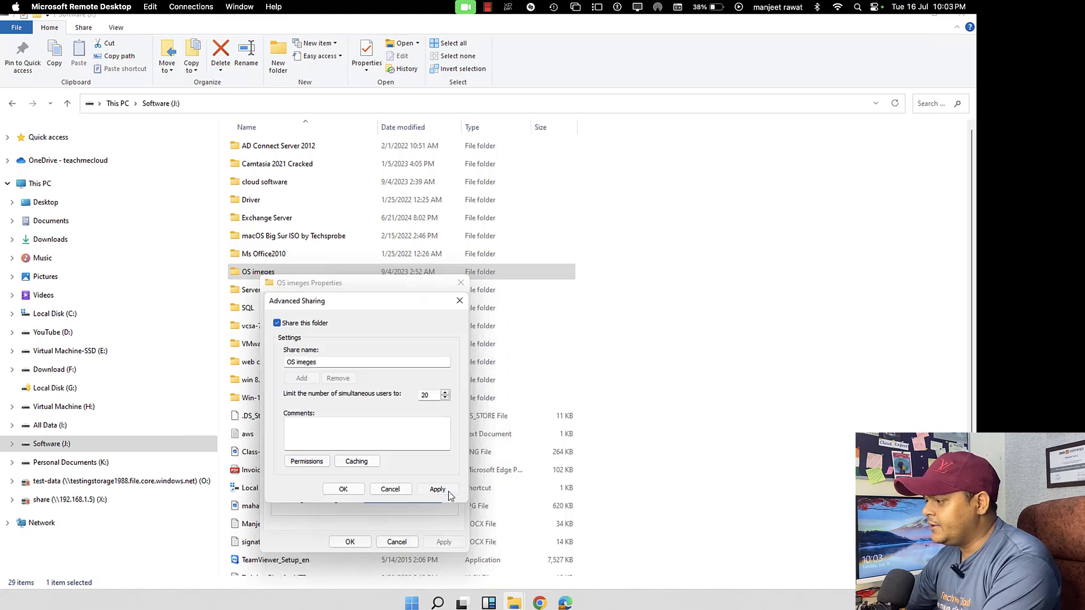
left_click(345, 489)
left_click(348, 542)
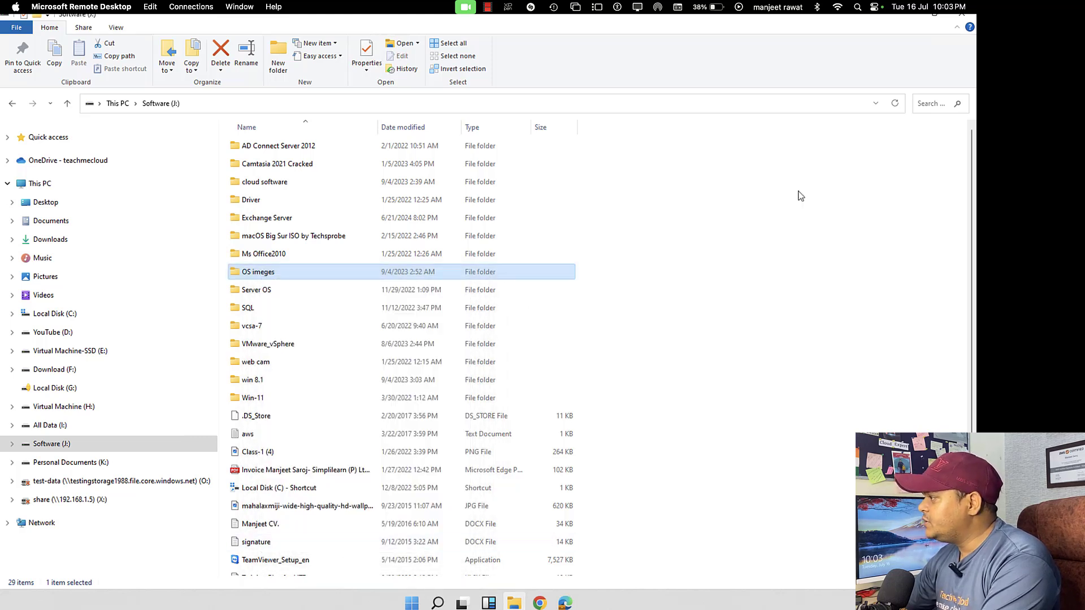
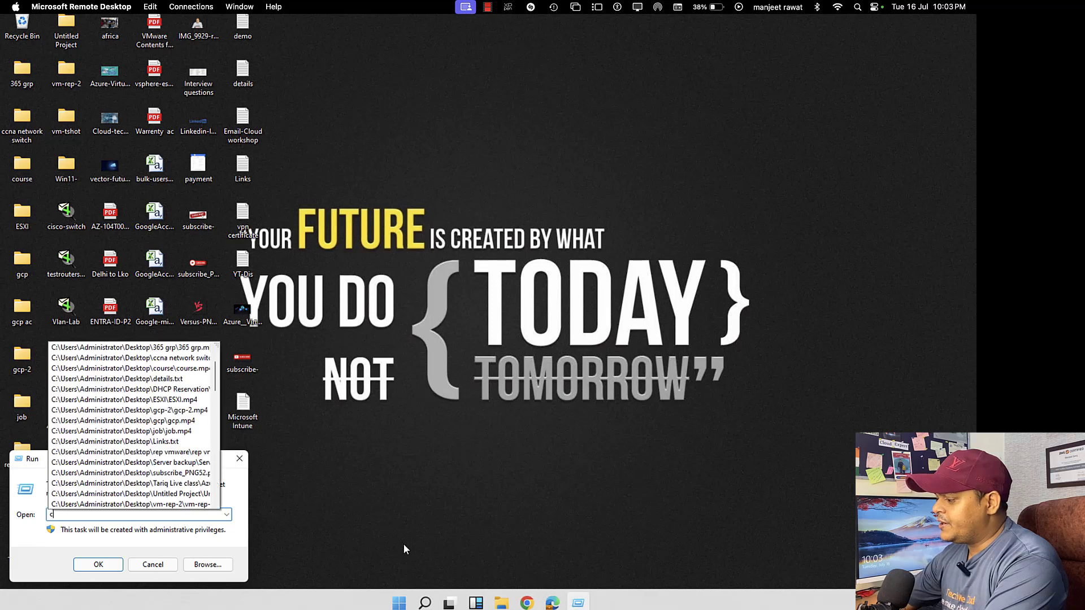
Run ipconfig in the remote Windows command prompt to find the PC's IPv4 address 192.168.1.13.
key("Return")
type("ip")
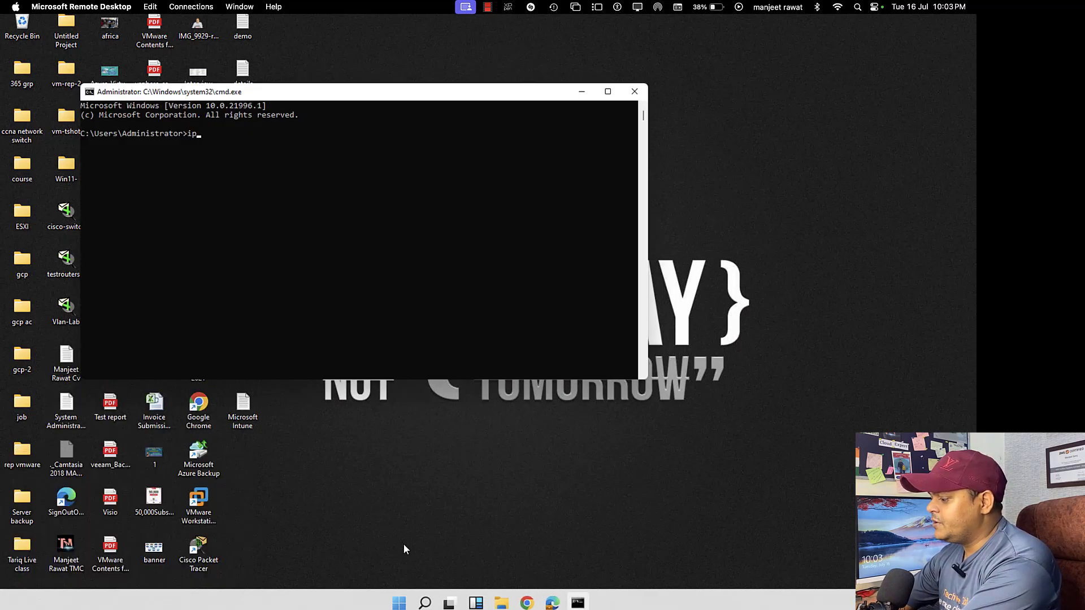
type("config")
key("Return")
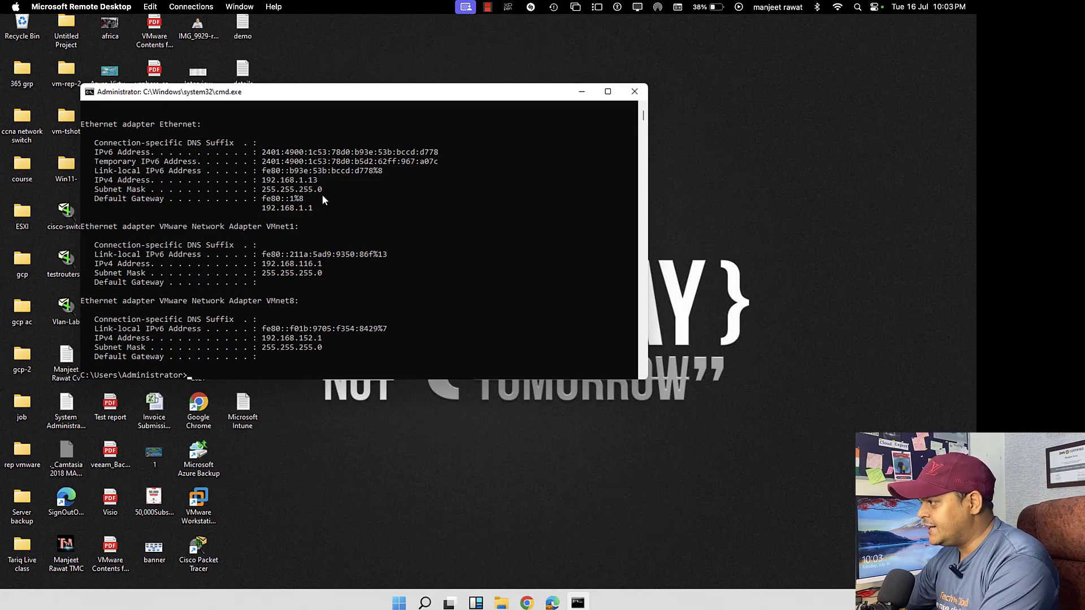
key("ctrl+Left")
key("ctrl+Left")
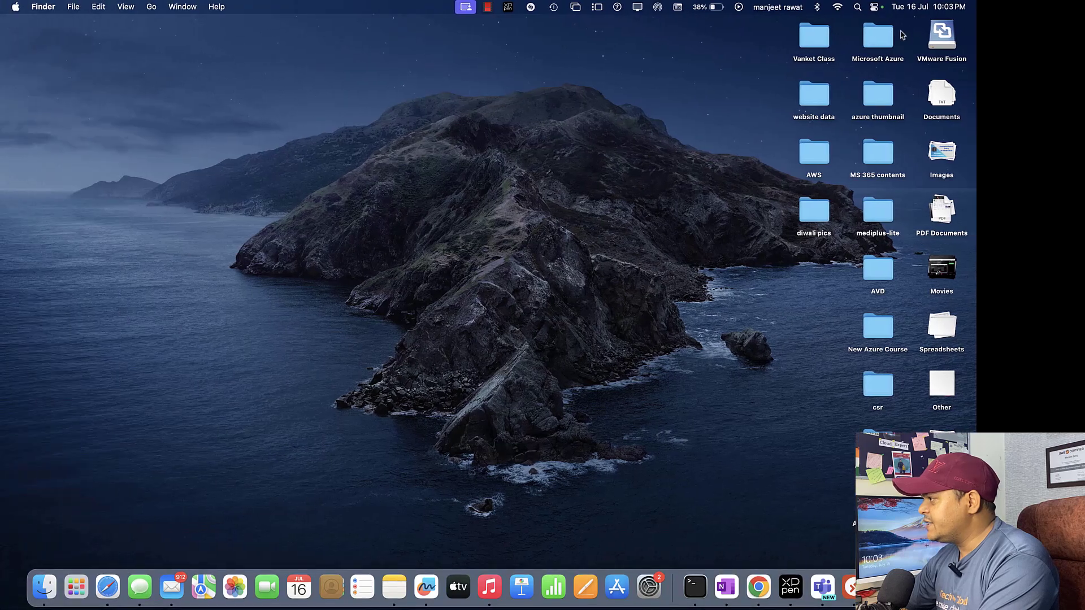
View the Mac's Wi-Fi TCP/IP details: IP 192.168.1.2, router 192.168.1.1.
left_click(837, 7)
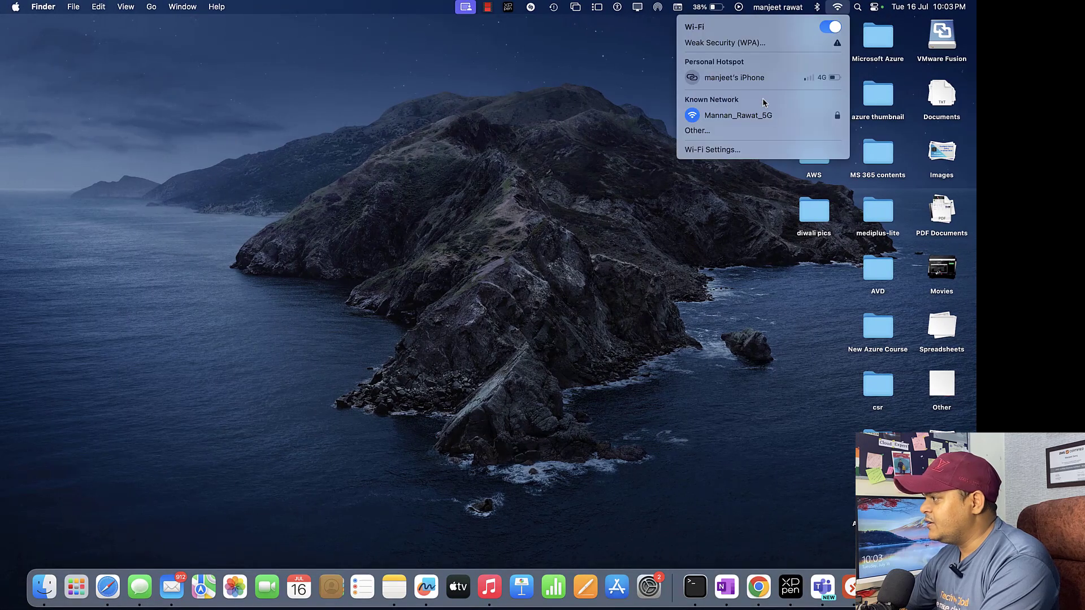
left_click(744, 119)
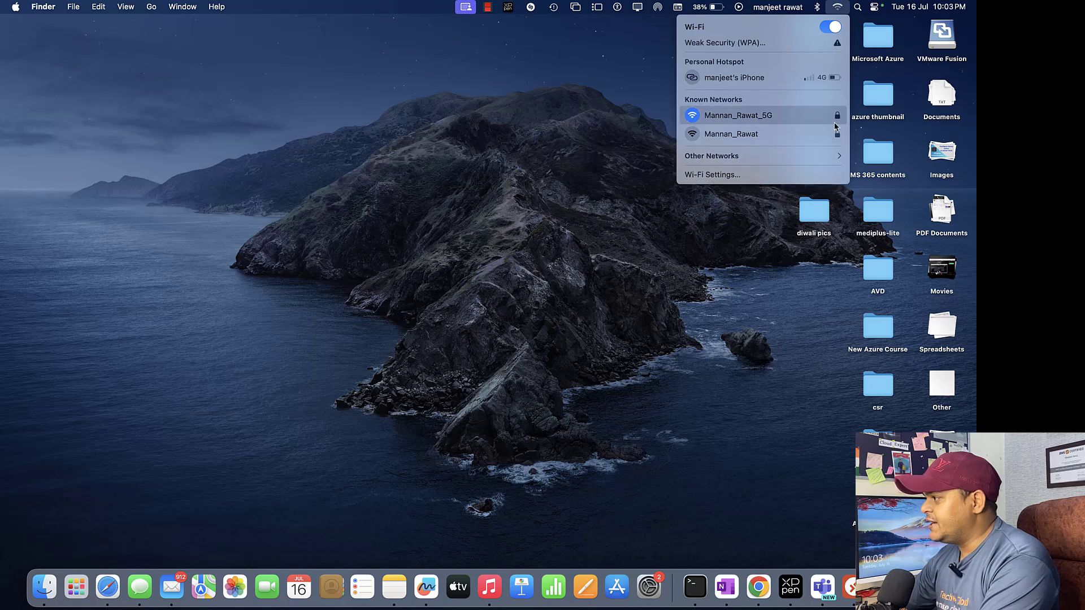
left_click(718, 174)
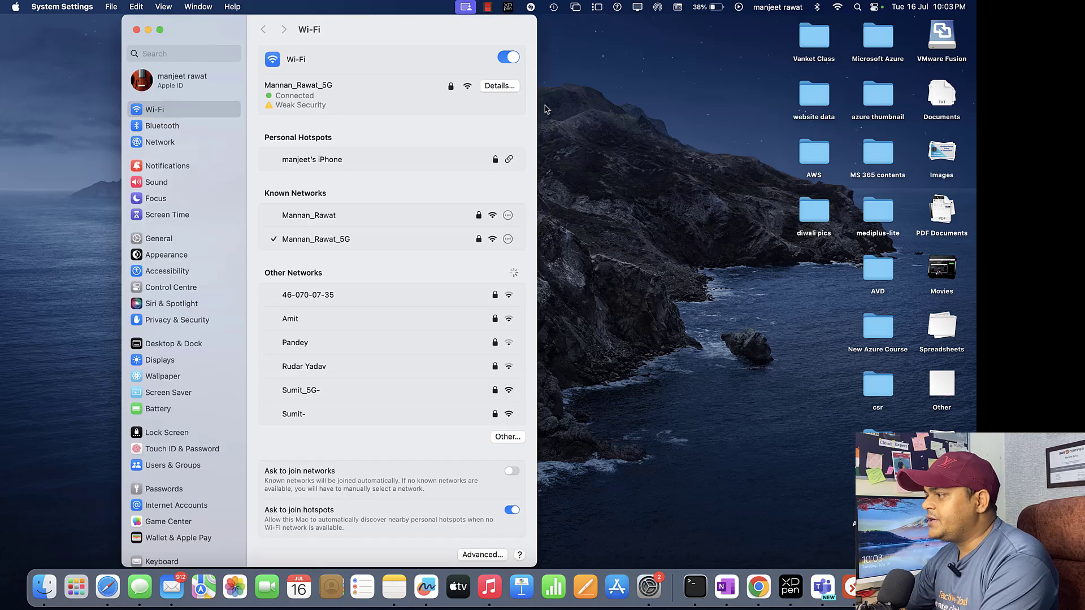
left_click(490, 86)
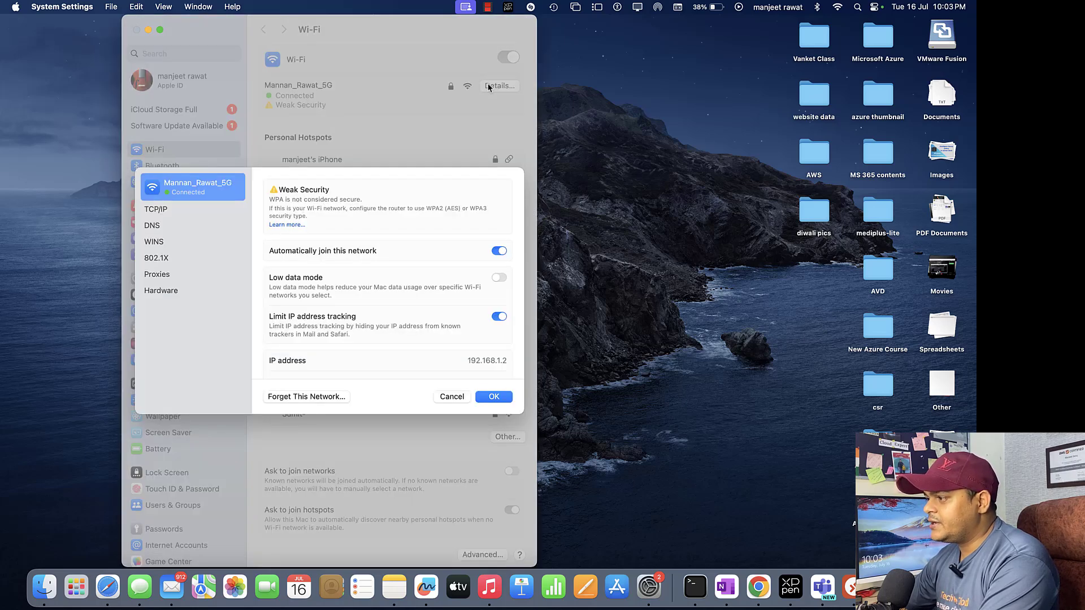
left_click(160, 211)
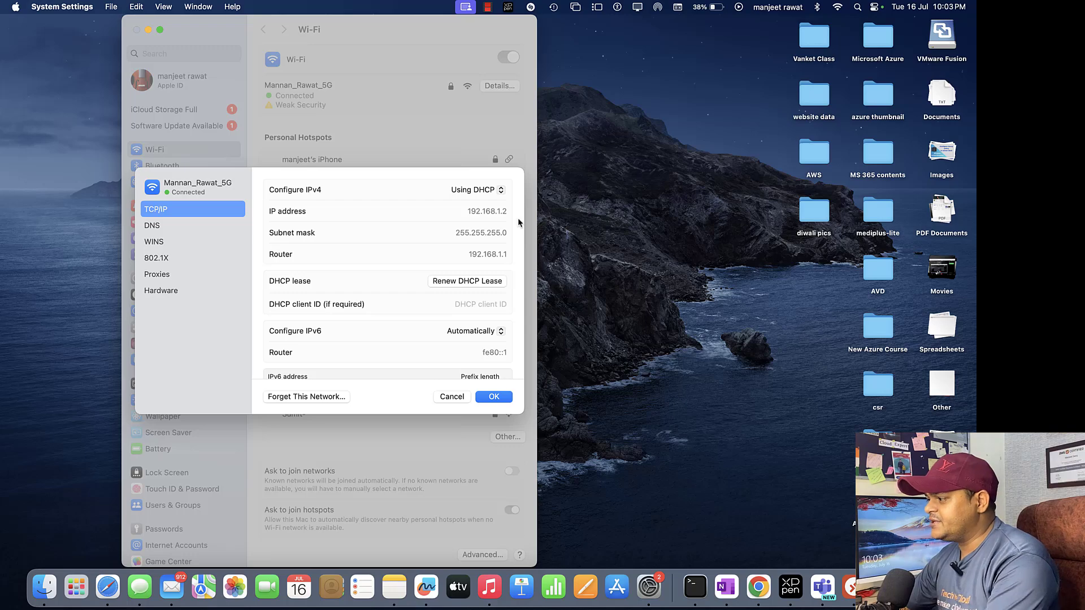
left_click(493, 396)
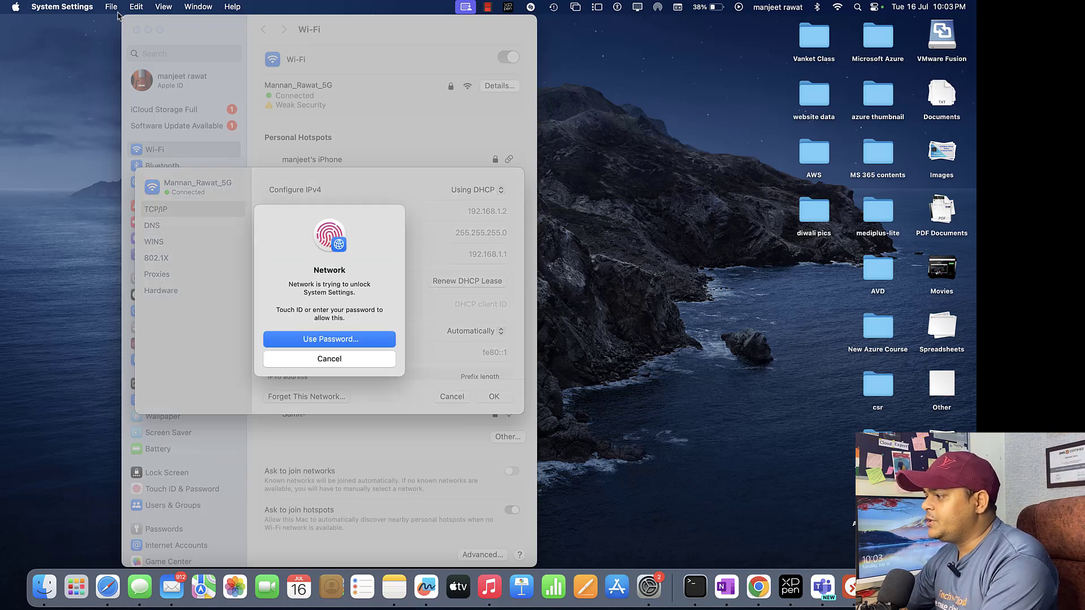
left_click(338, 358)
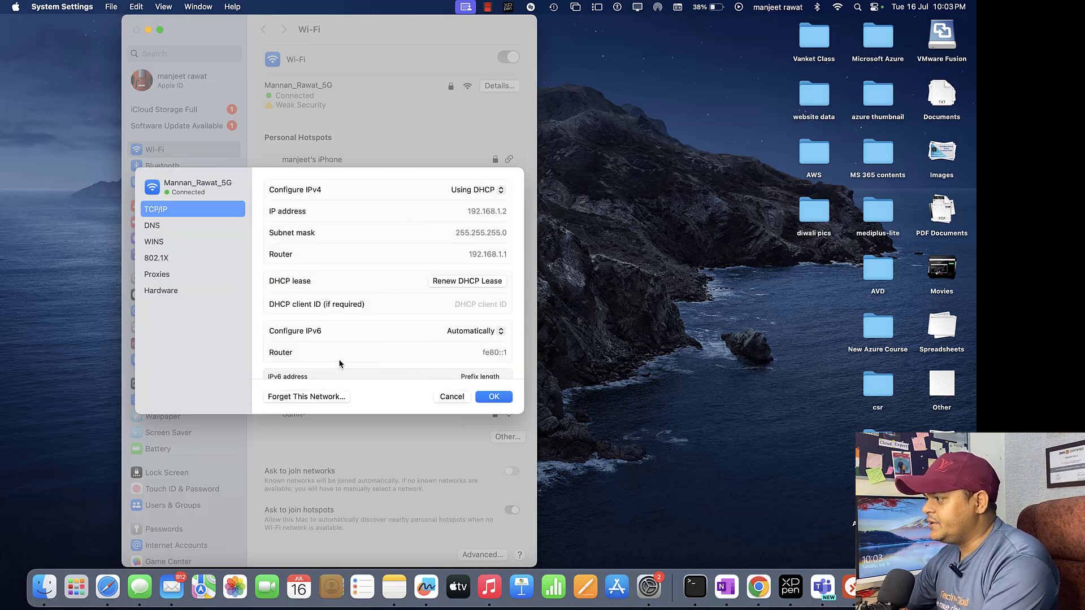
key("super+Tab")
key("super+Tab")
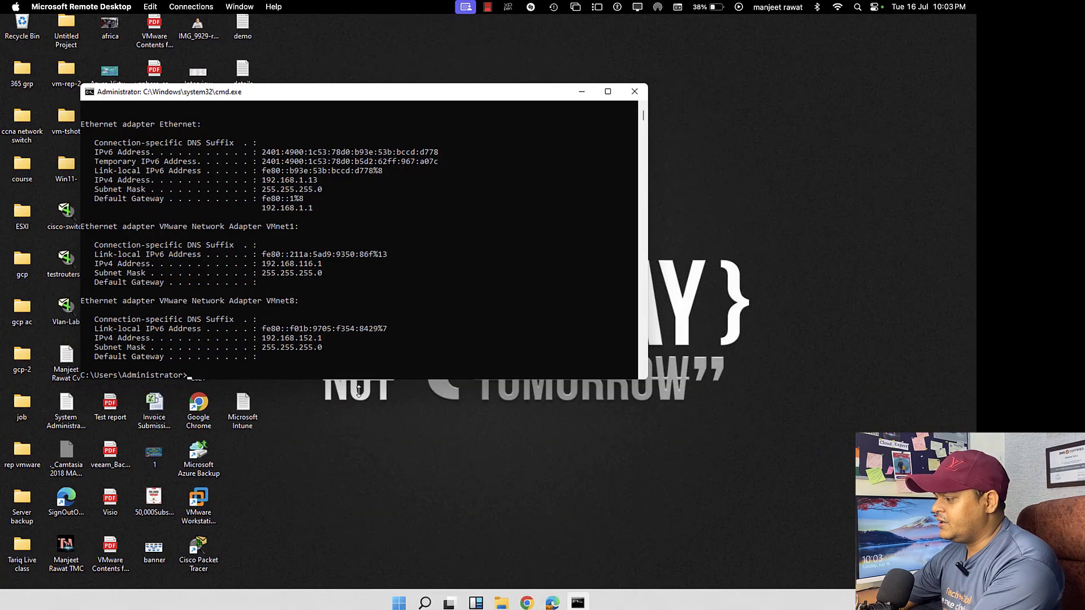
Ping the Mac at 192.168.1.2 from the Windows command prompt and confirm replies.
left_click(342, 376)
type("ping 192.168")
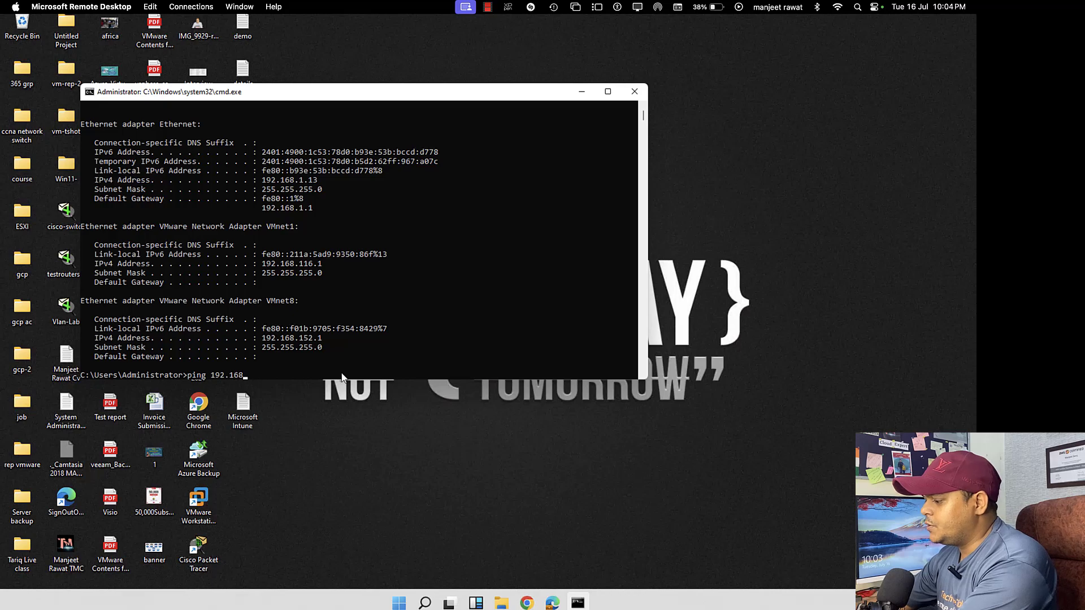
type(".1.2")
key("Return")
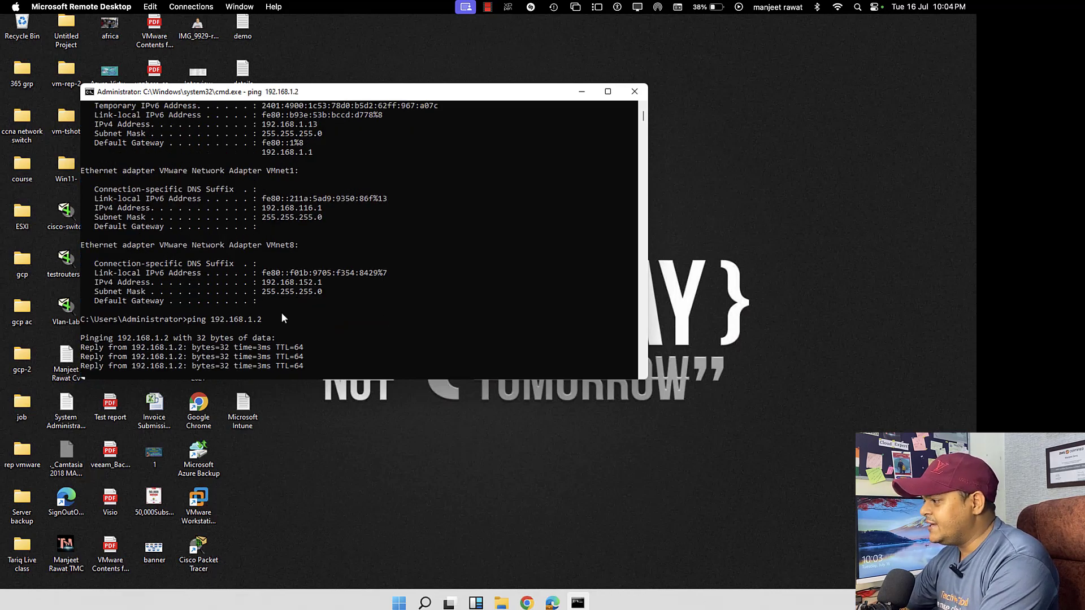
key("ctrl+Left")
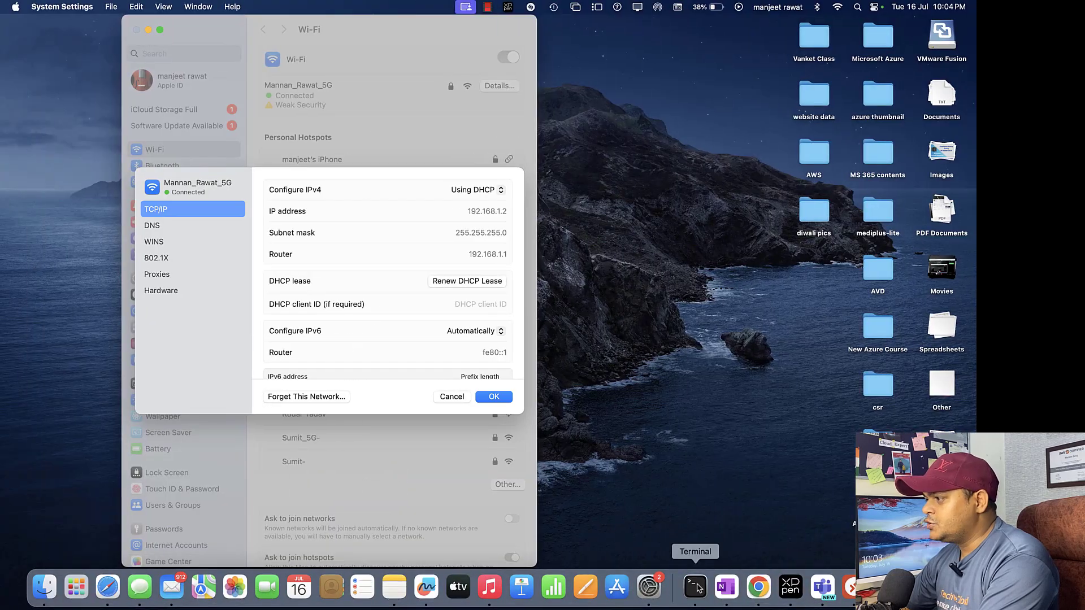
Ping the Windows PC at 192.168.1.13 from Terminal, then stop it and close Terminal.
left_click(695, 586)
type("pi")
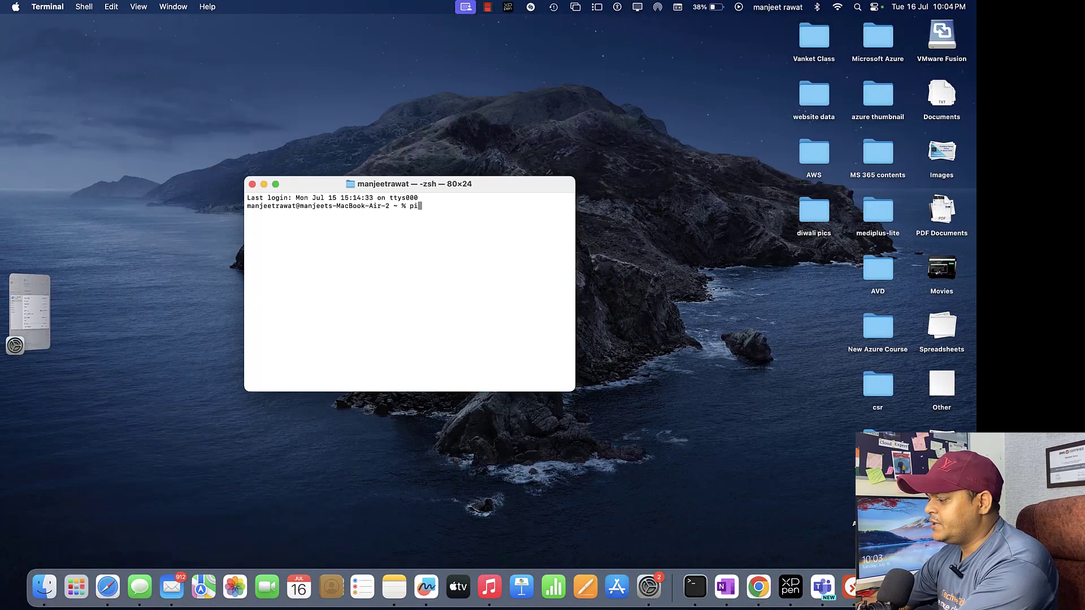
type("ng 192.1")
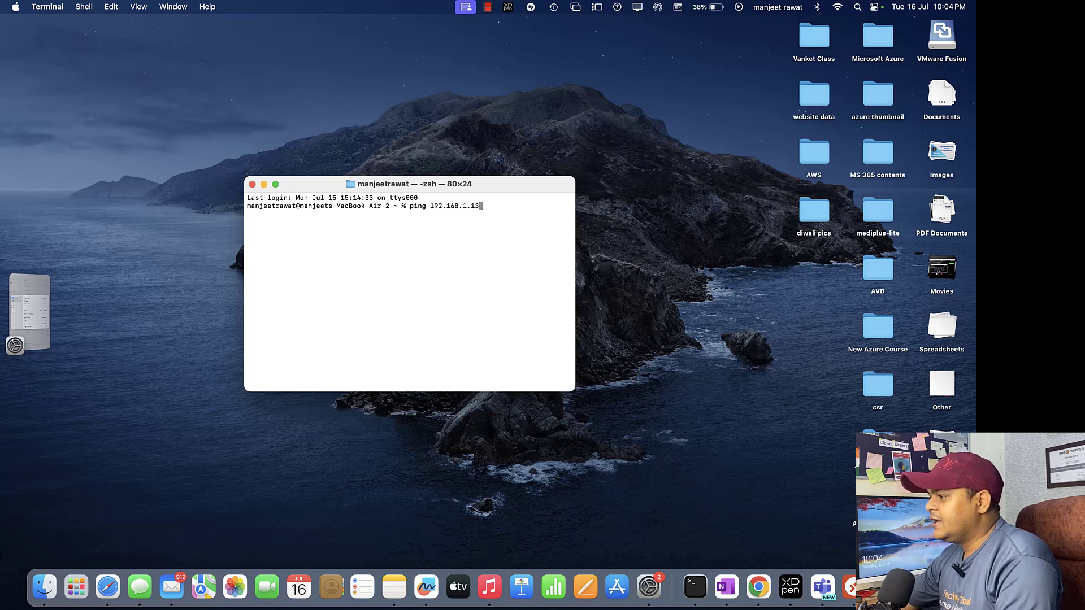
type("68.1.13")
key("Return")
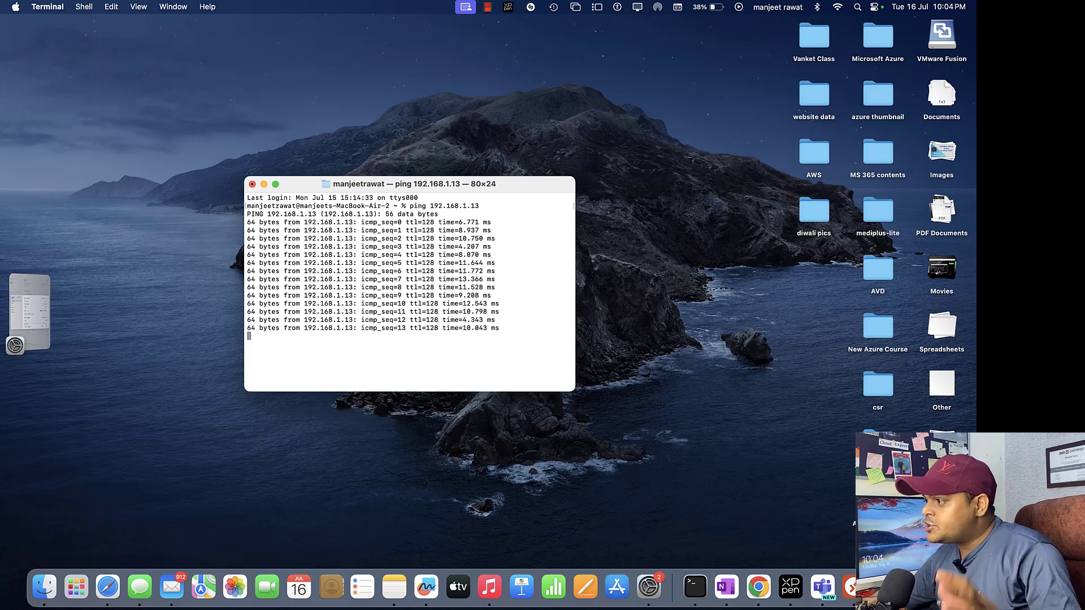
left_click(251, 184)
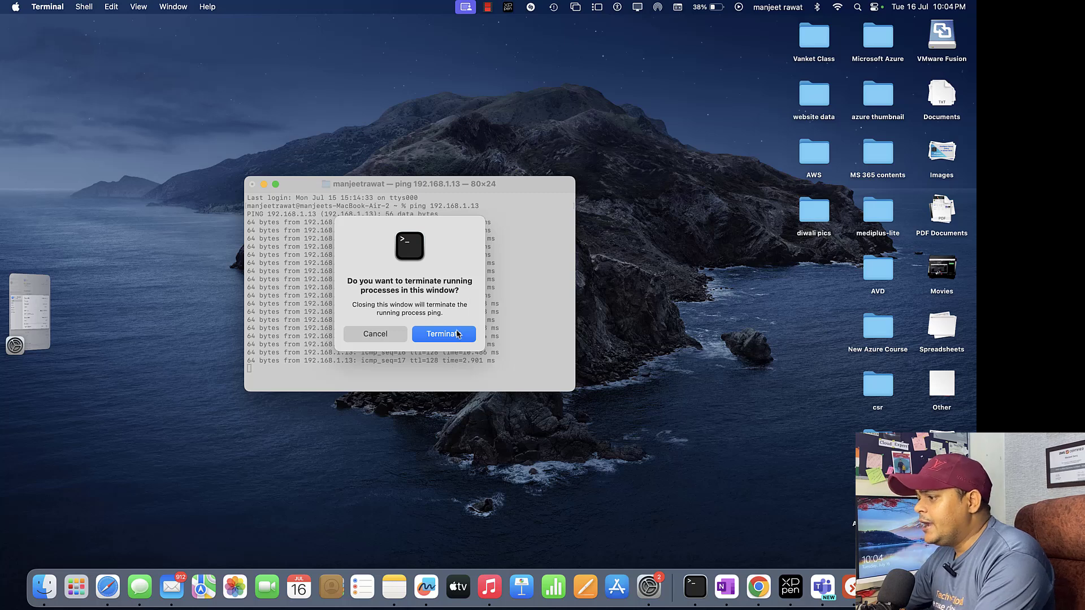
left_click(444, 333)
Cancel the TCP/IP details sheet and quit System Settings.
left_click(29, 308)
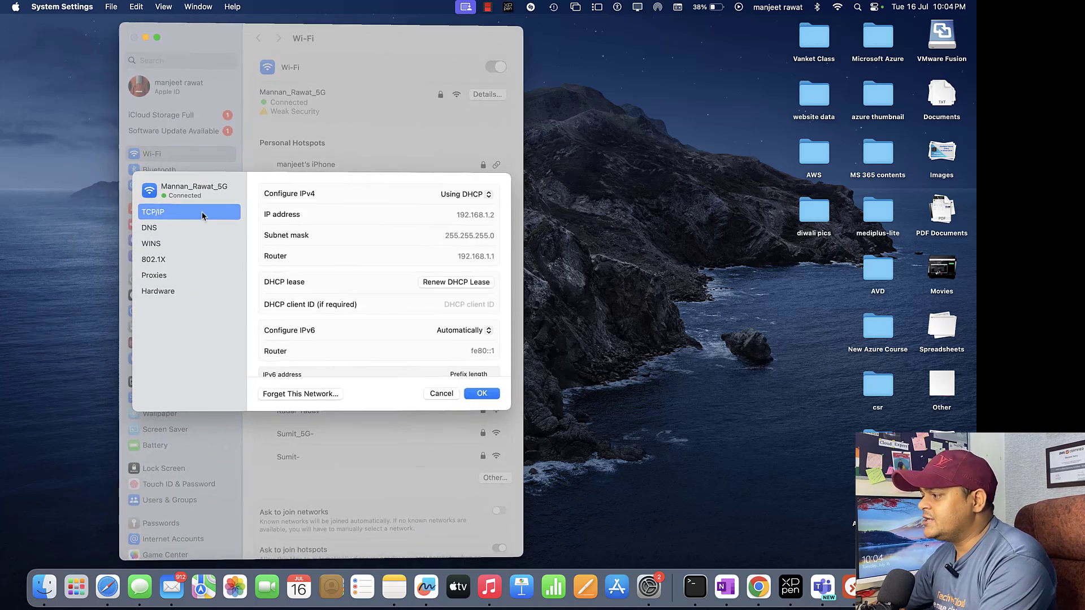
left_click(452, 396)
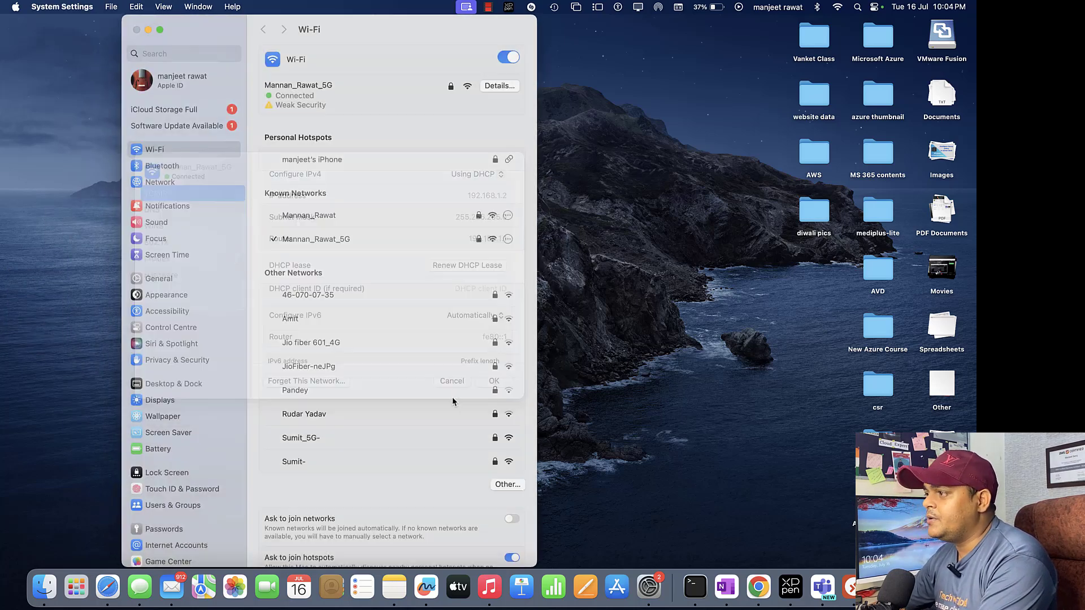
left_click(136, 30)
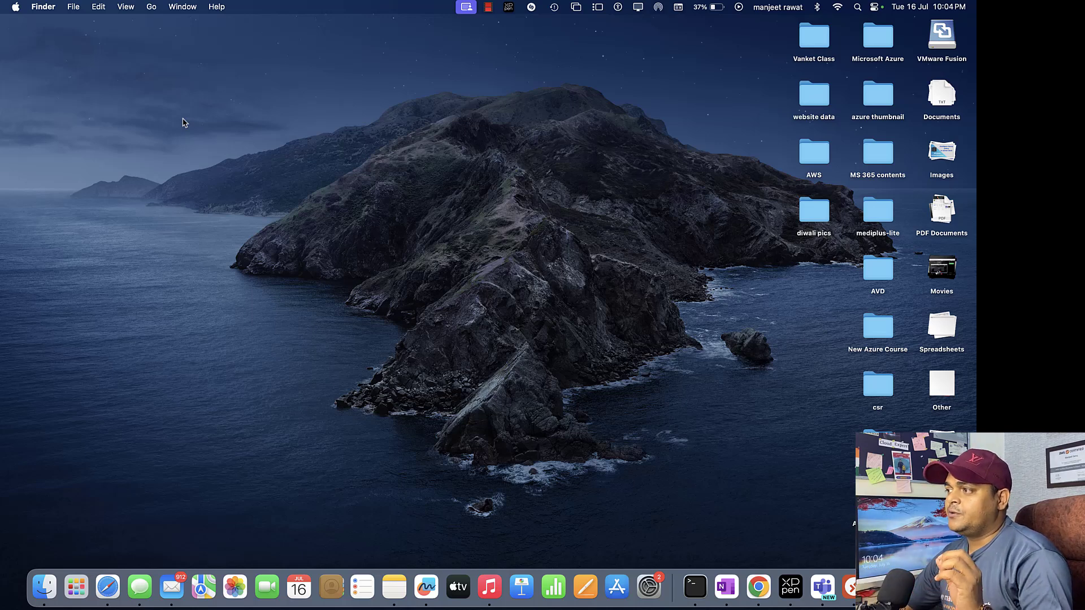
Connect to smb://192.168.1.13 and mount the OS images share.
left_click(152, 7)
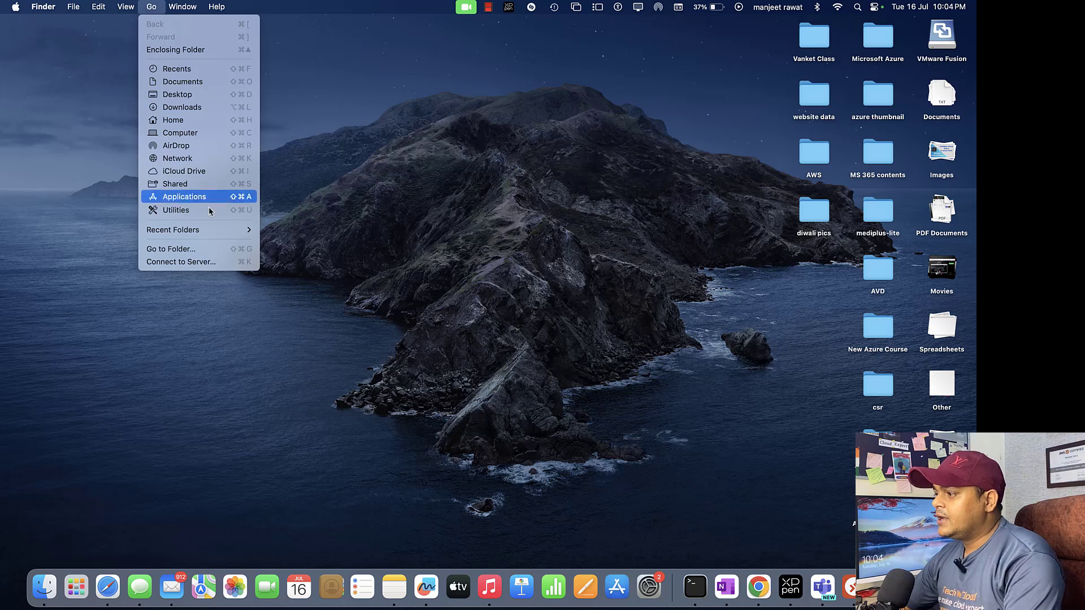
left_click(198, 262)
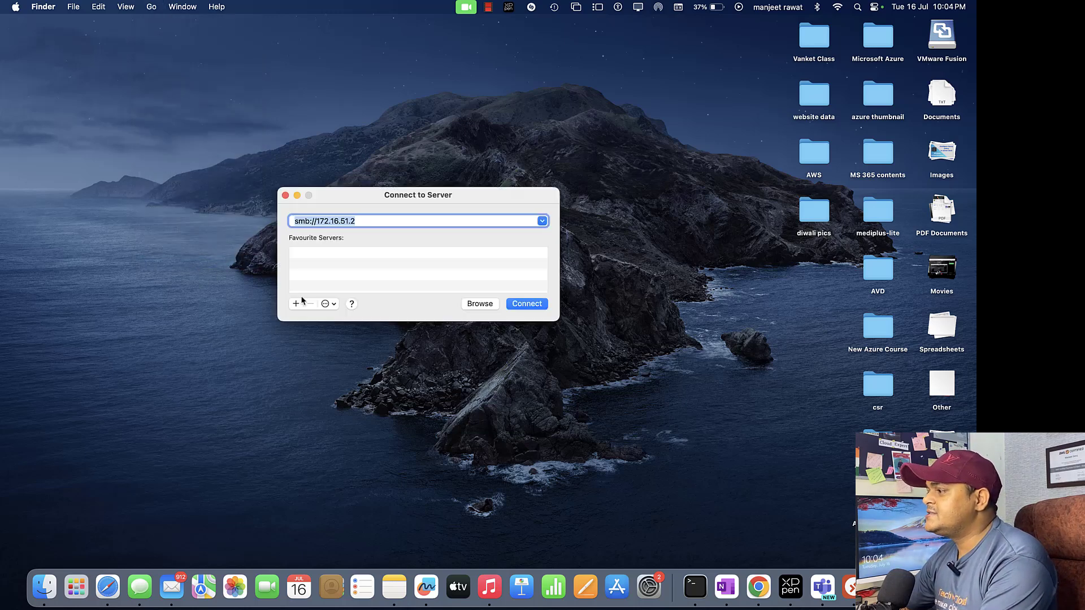
left_click(367, 222)
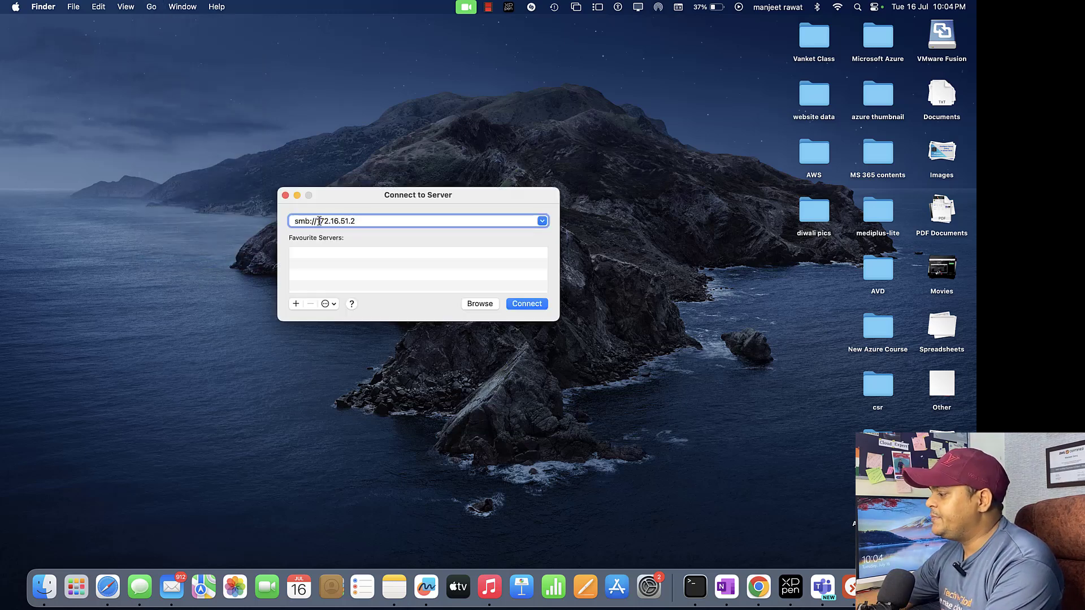
left_click_drag(319, 220, 404, 232)
type("1")
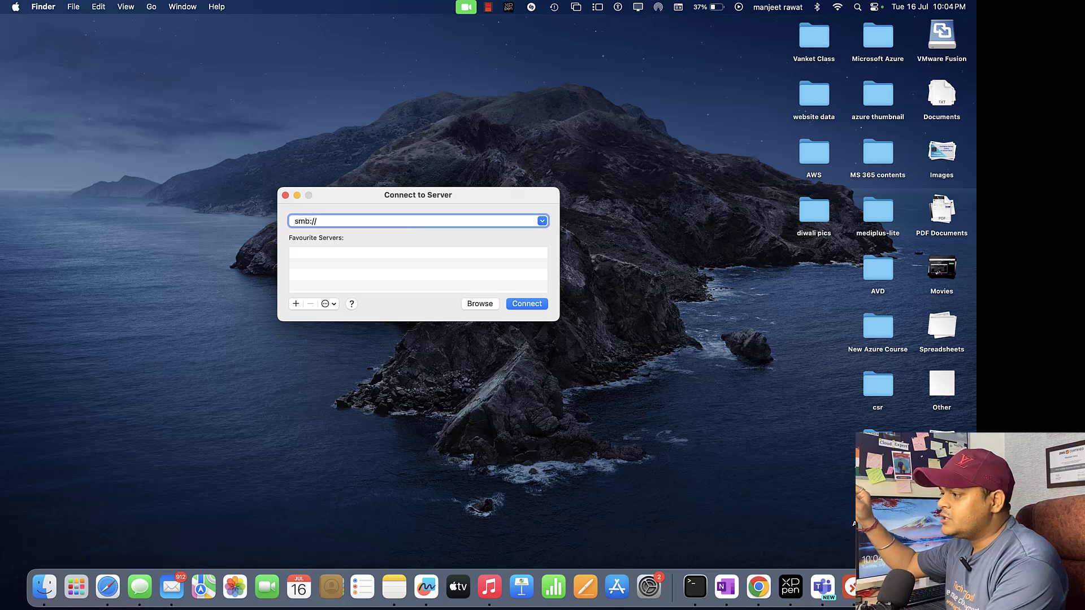
key("Down")
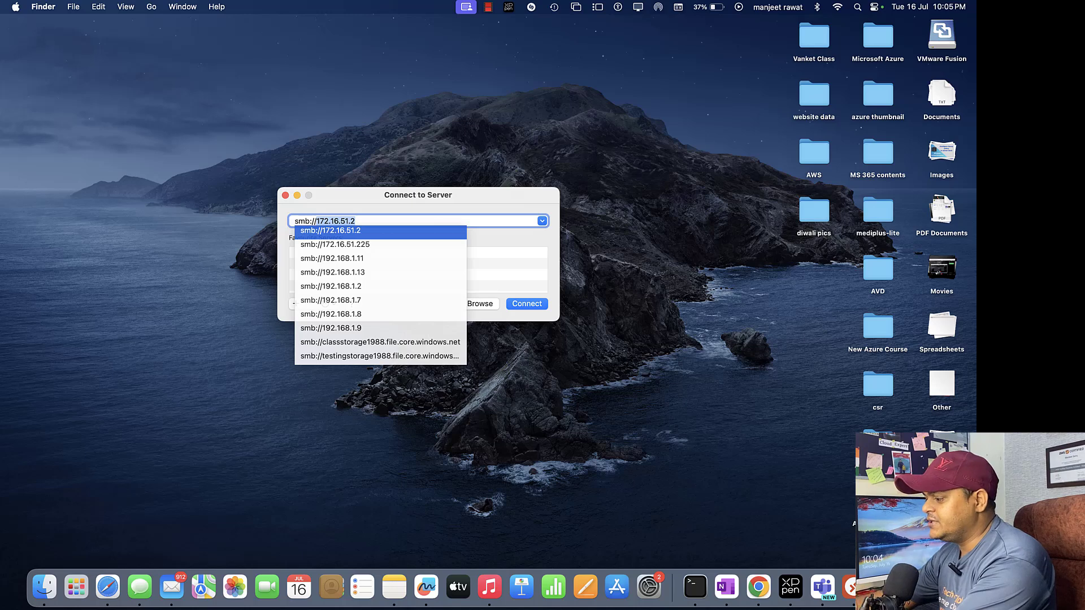
type("192.1")
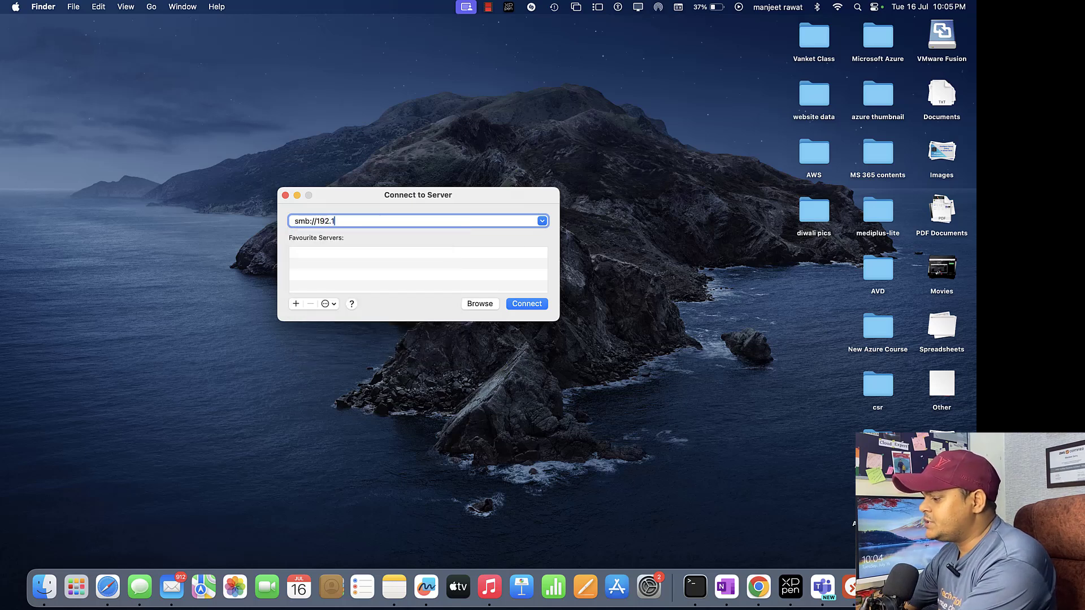
type("68.1.13")
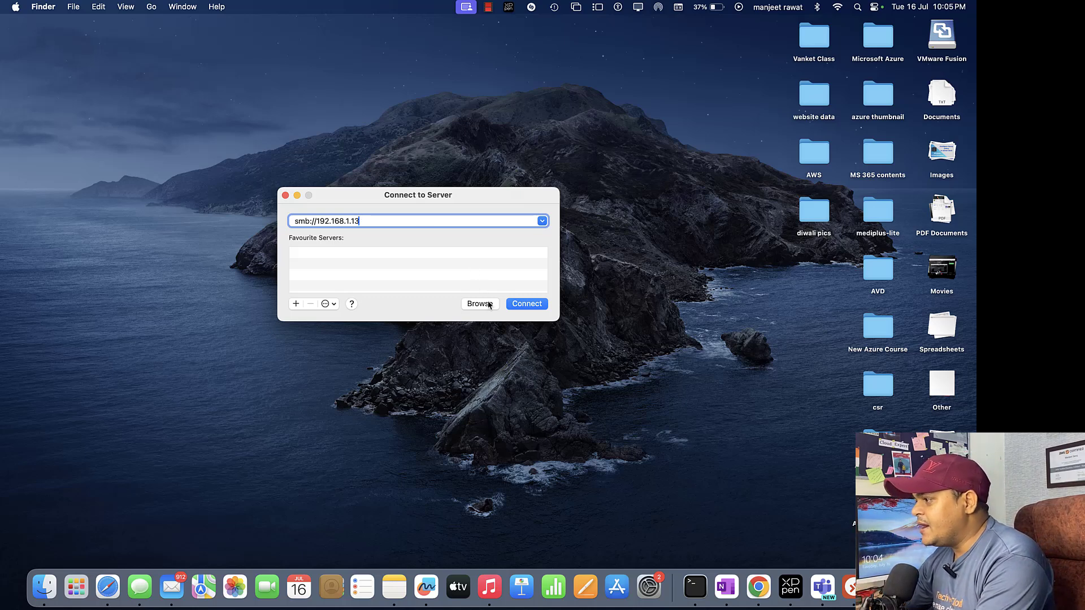
left_click(531, 306)
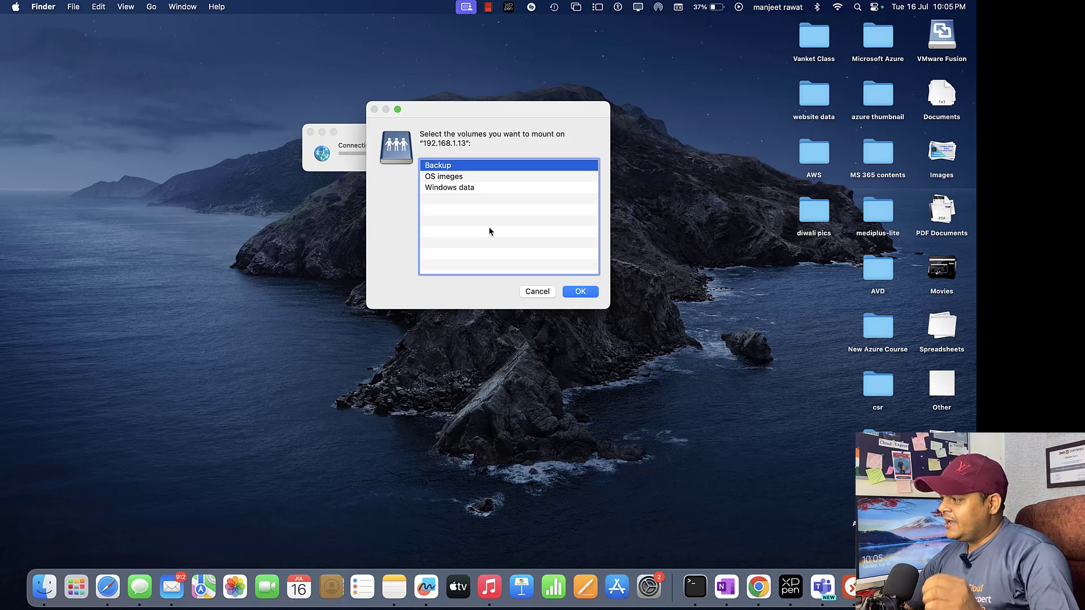
left_click(440, 178)
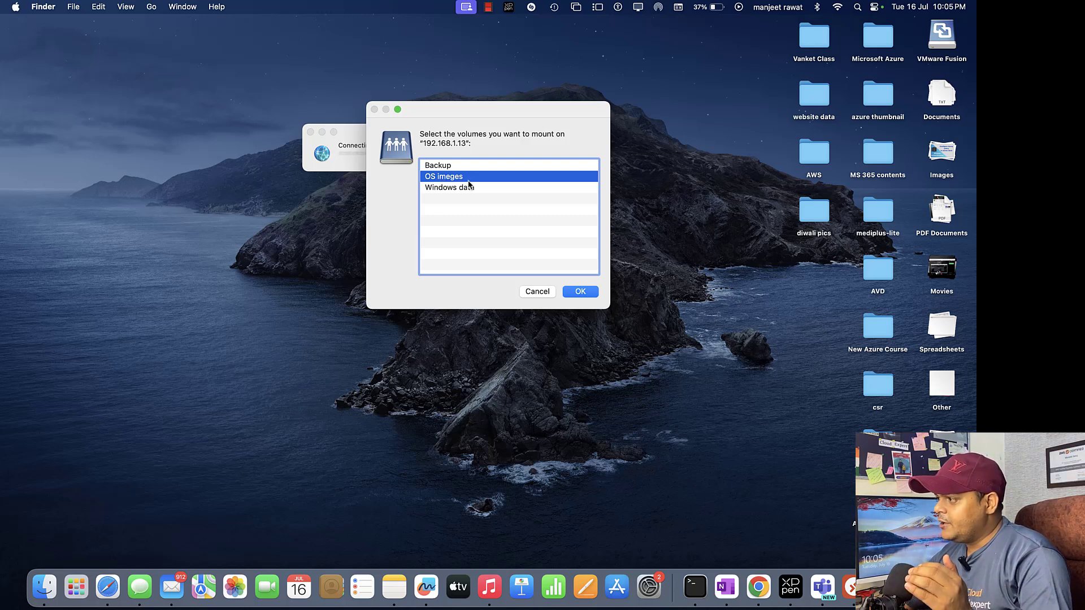
left_click(581, 292)
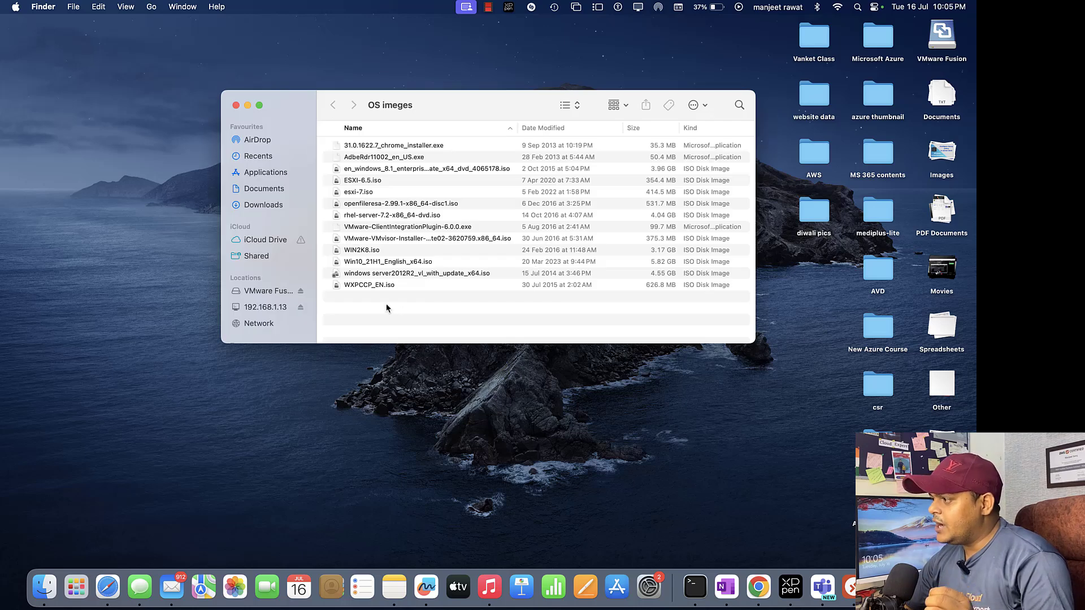
Select ISO files such as ESXI-6.5.iso and the Windows 8.1 image in the share.
left_click_drag(390, 252, 392, 240)
left_click(379, 180)
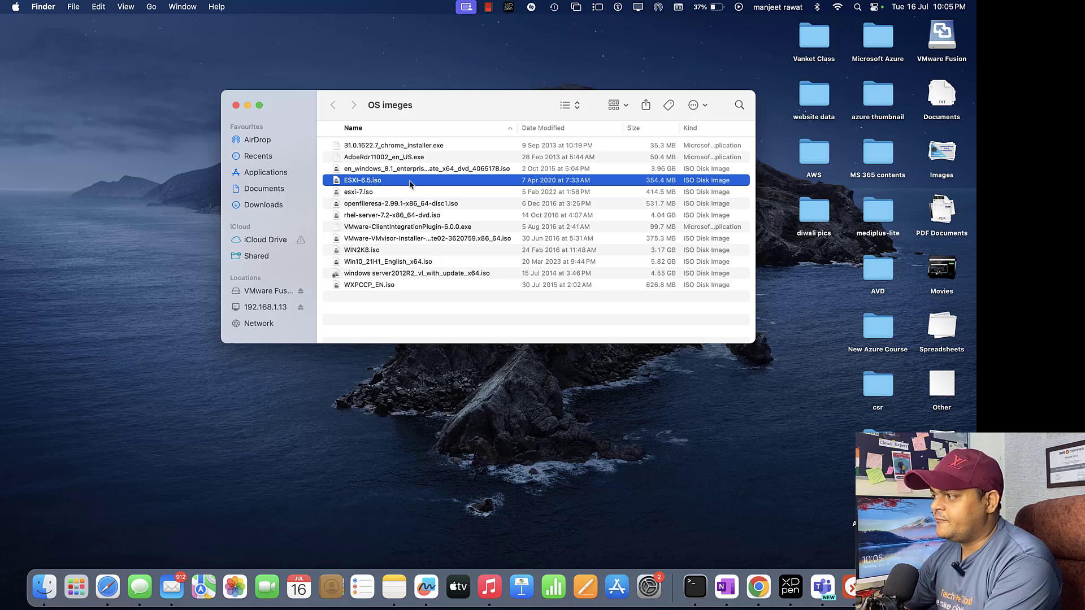
left_click(358, 170)
key("ctrl+Right")
key("ctrl+Right")
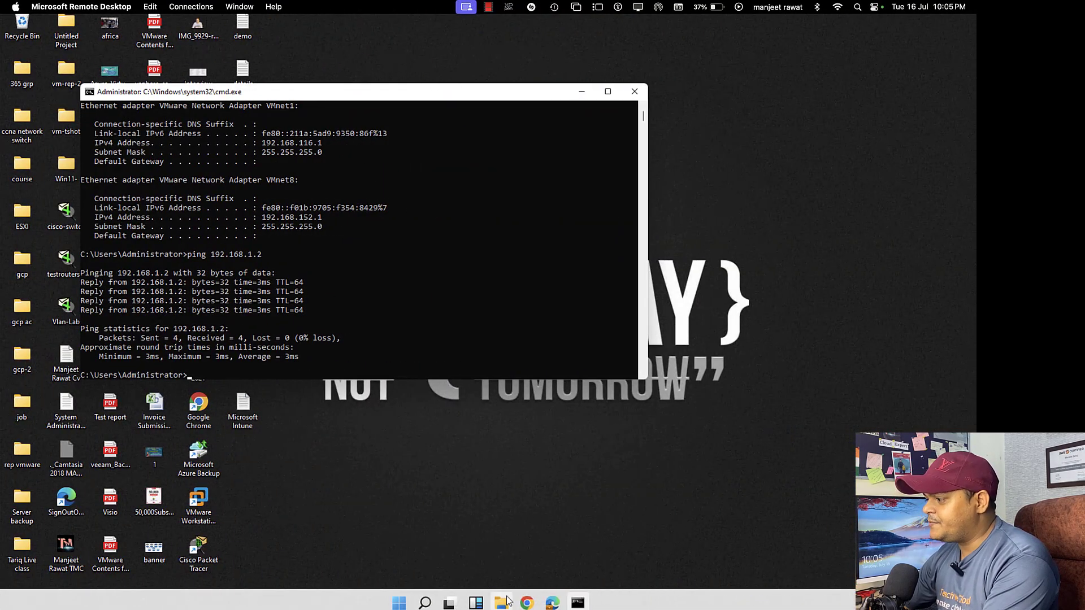
On the remote Windows PC, browse to the OS imeges folder on Software (J:) to compare.
left_click(506, 603)
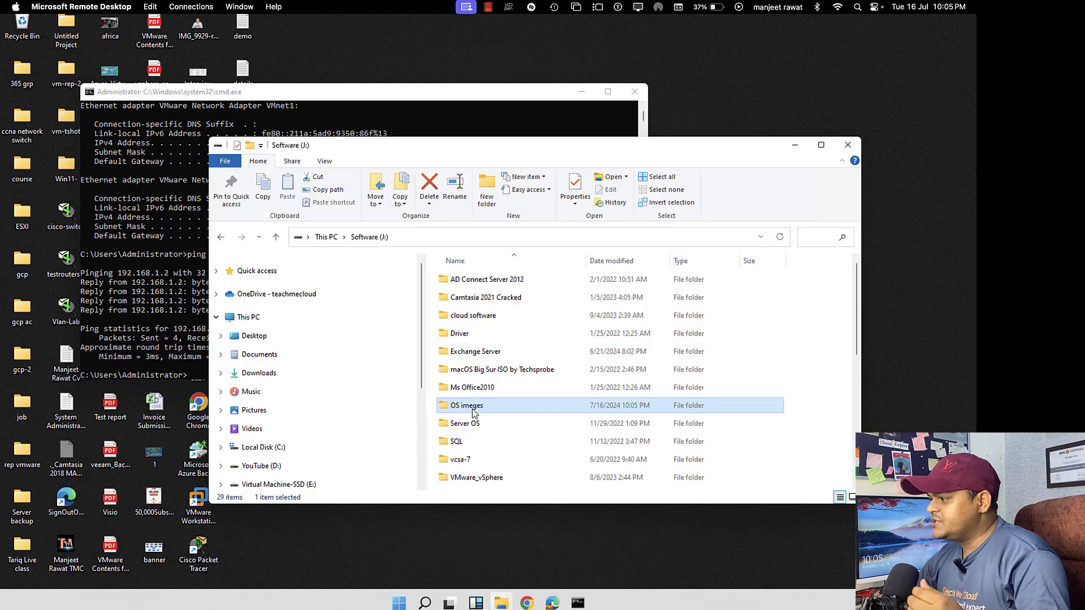
double_click(471, 405)
scroll(472, 446, "down", 2)
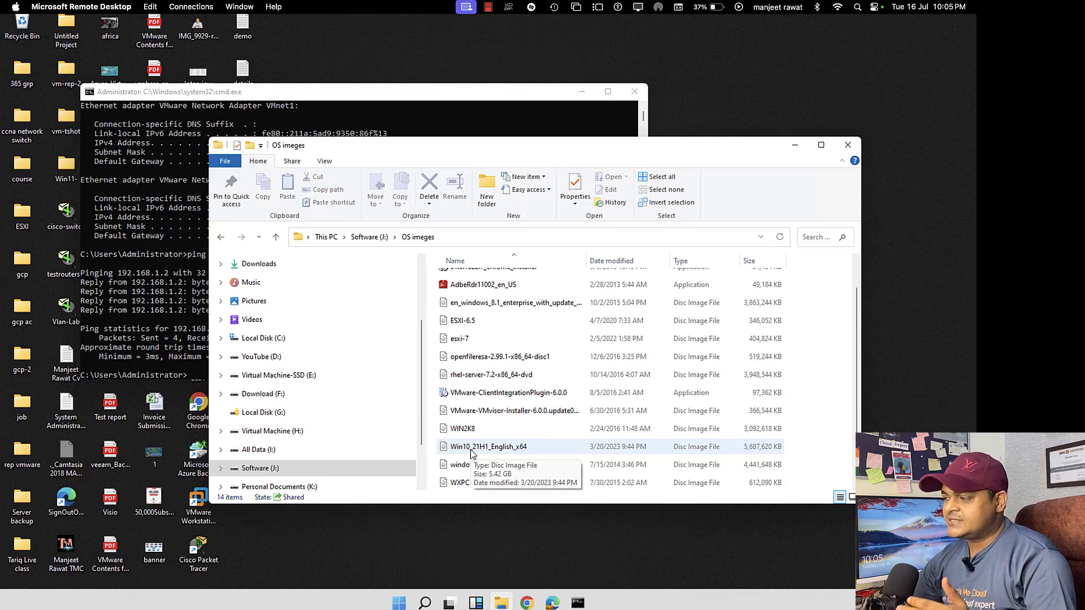
key("ctrl+Left")
key("ctrl+Left")
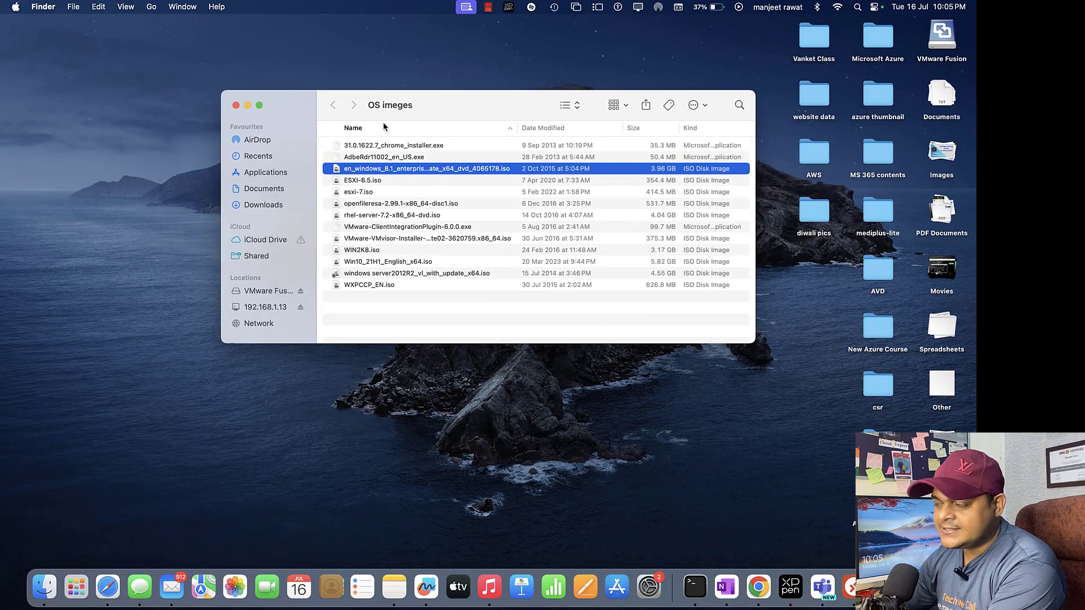
Close the OS imeges Finder window.
left_click(236, 105)
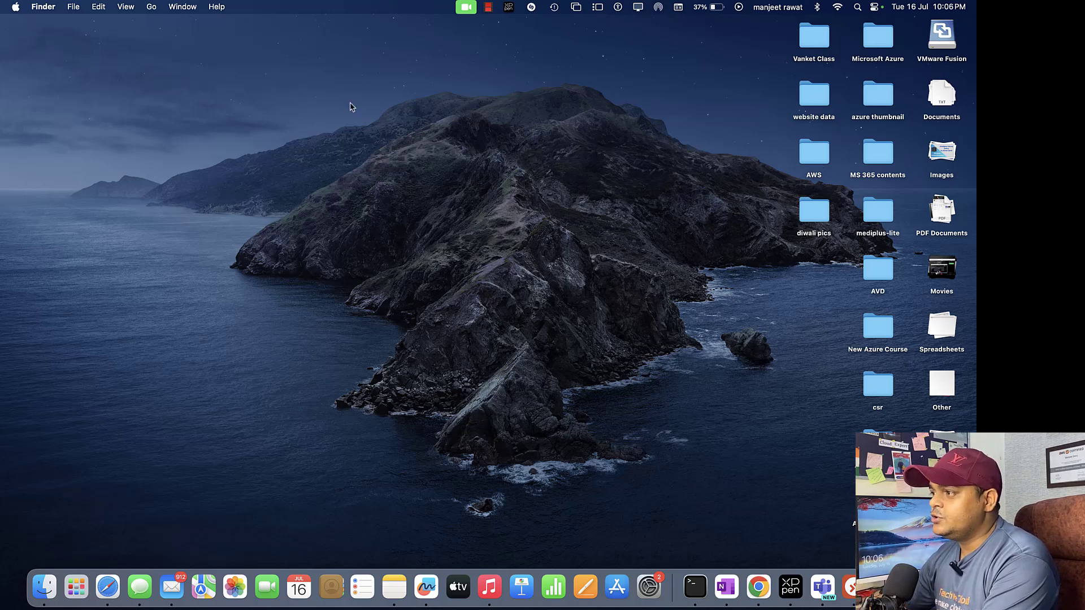
Launch System Settings from the Apple menu.
left_click(16, 7)
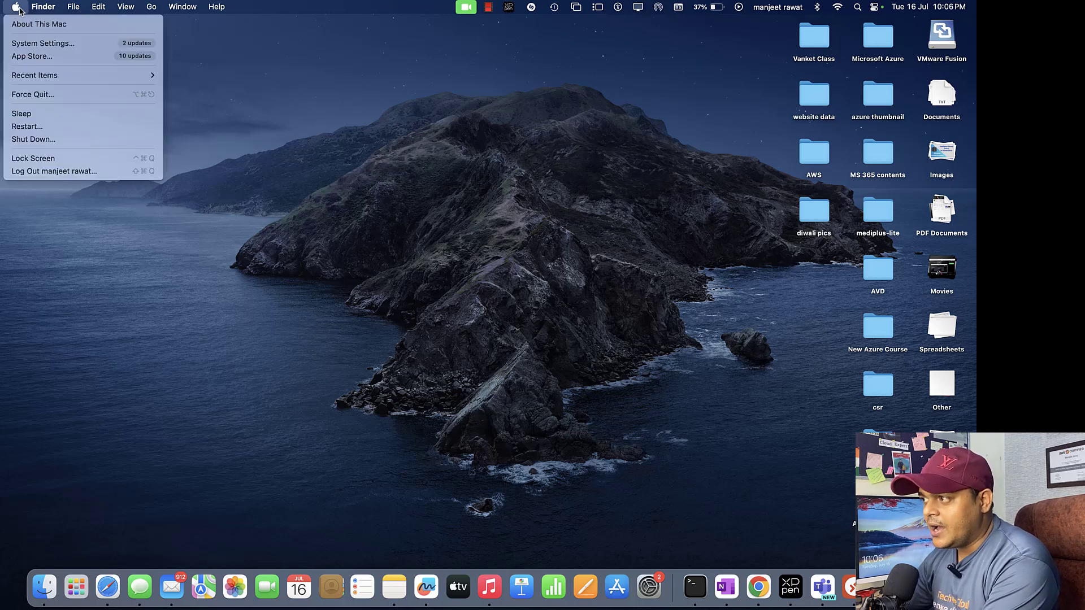
left_click(35, 47)
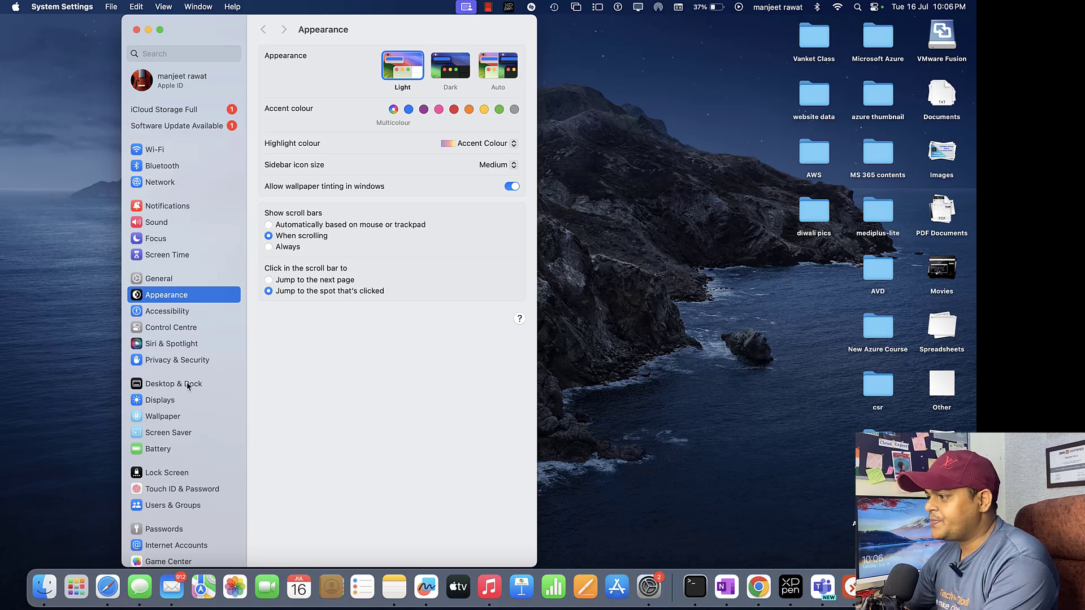
Go to General > Sharing to see File Sharing and Screen Sharing enabled.
left_click(167, 280)
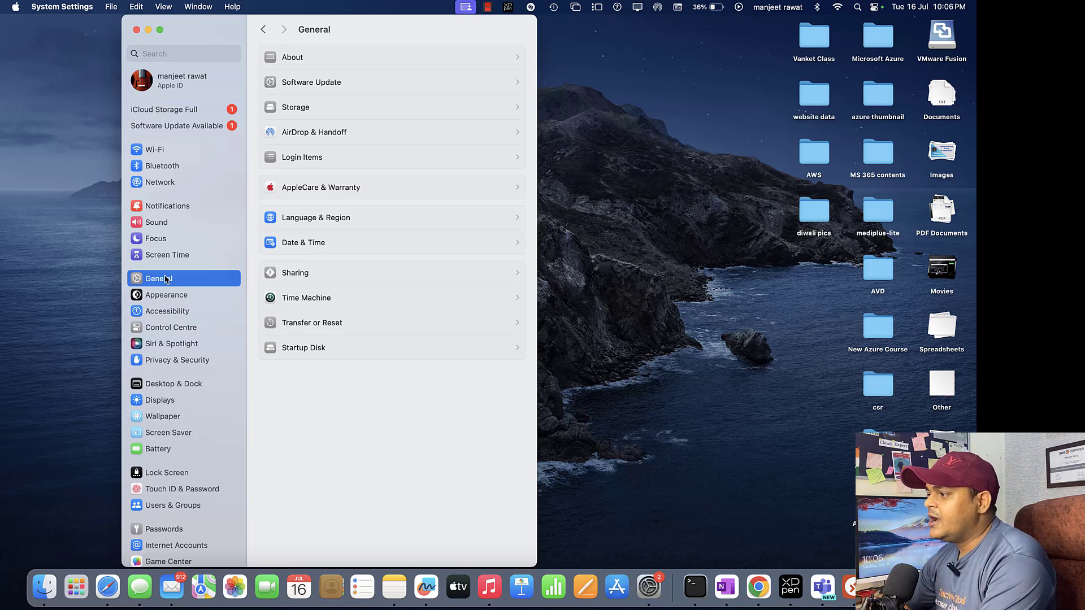
left_click(358, 275)
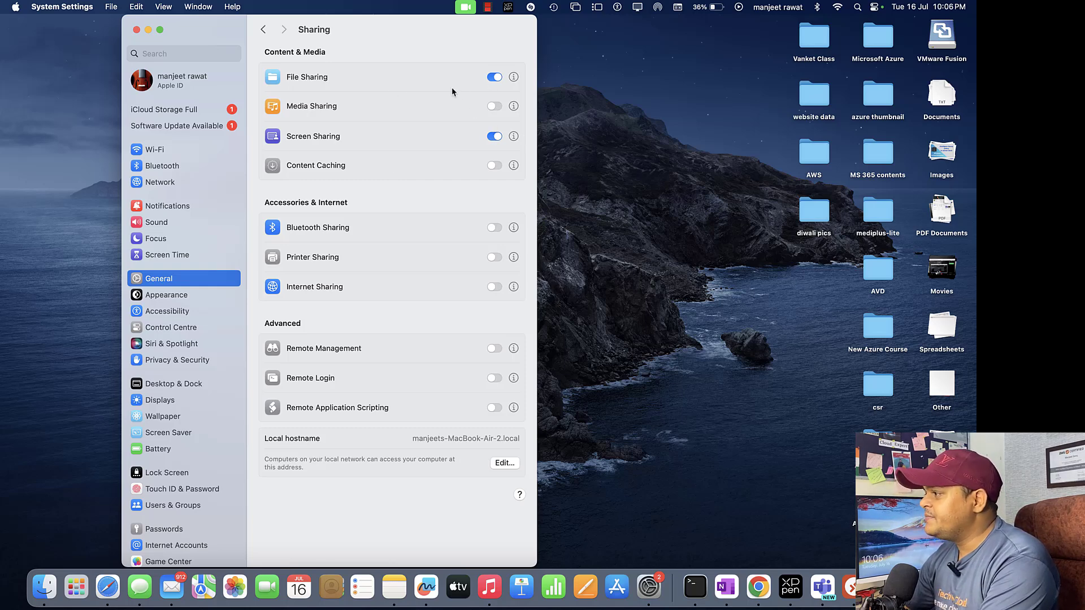
Remove the ID folder from File Sharing's shared folders, authorizing with the password.
left_click(514, 76)
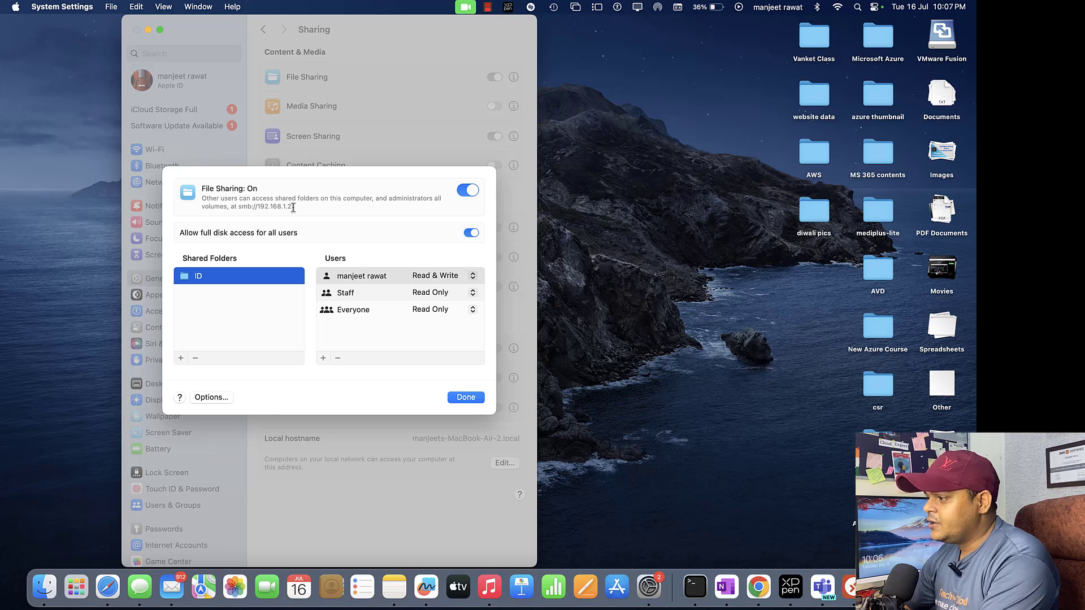
left_click(195, 358)
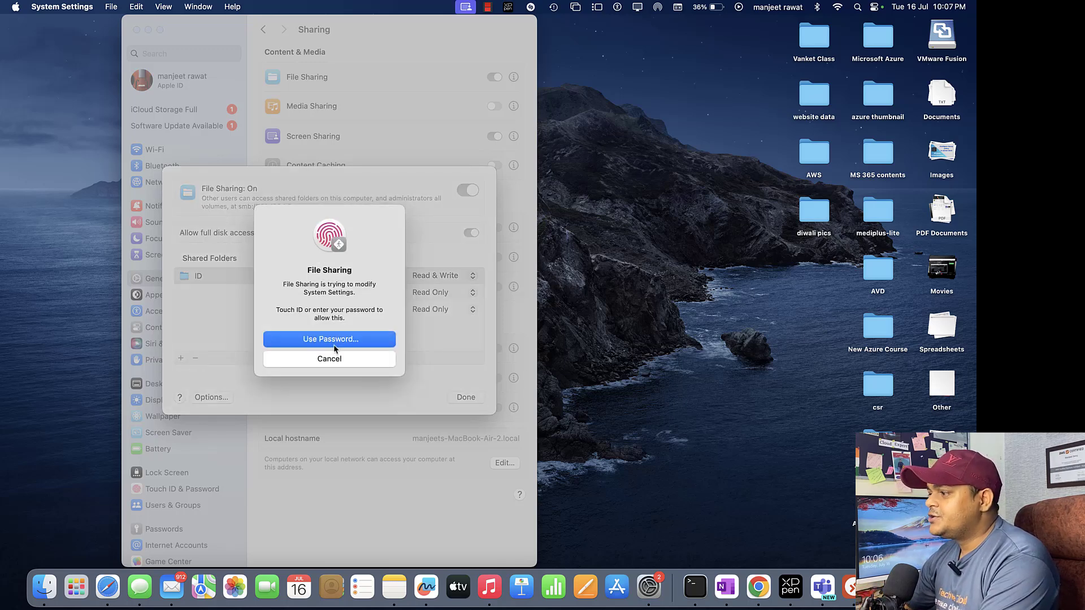
left_click(375, 331)
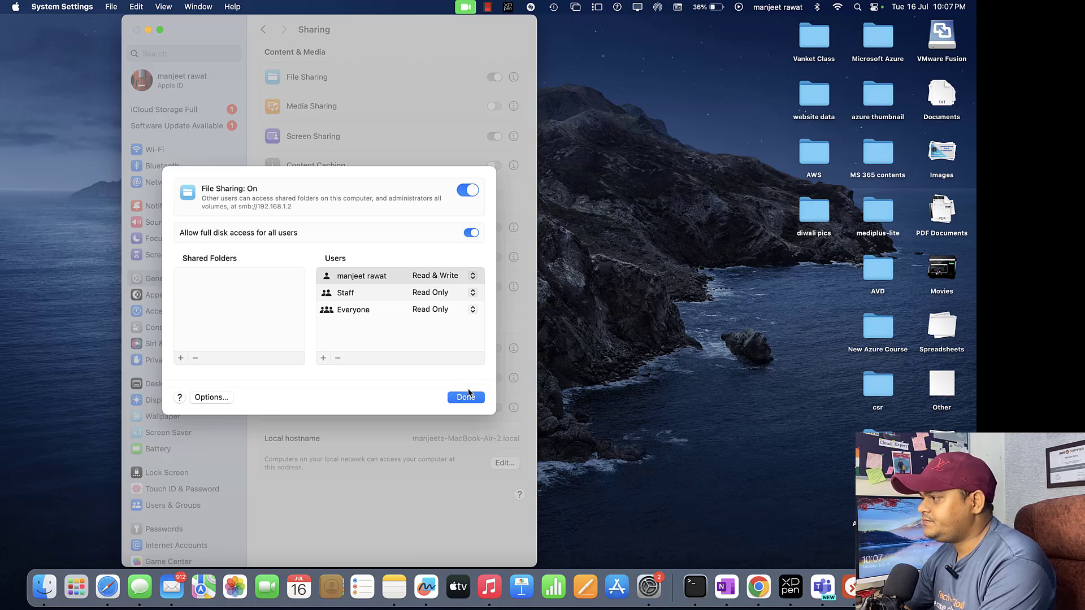
key("ctrl+Right")
key("ctrl+Left")
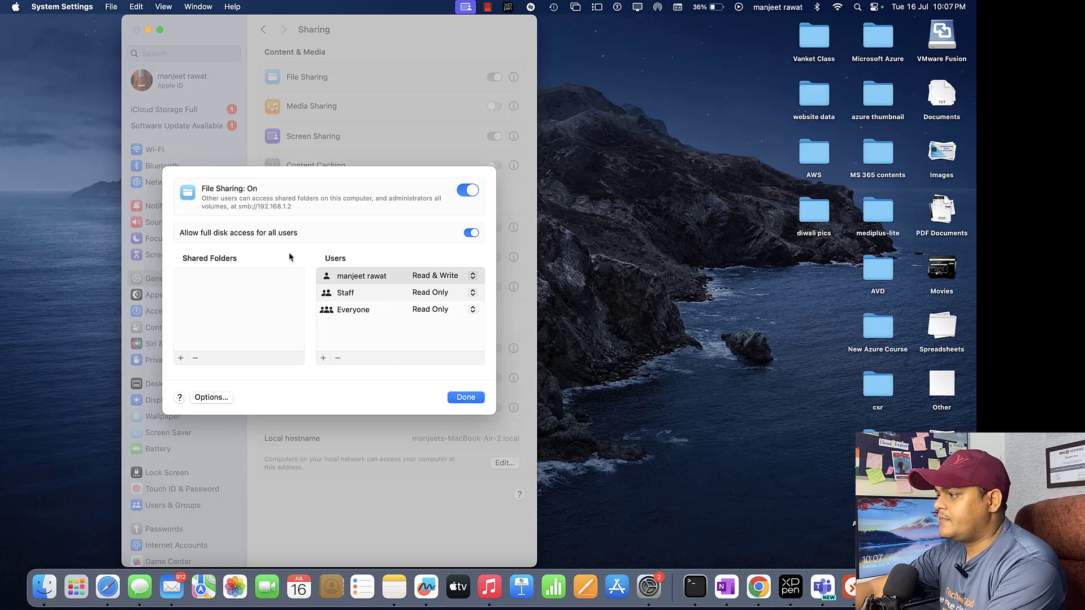
key("Return")
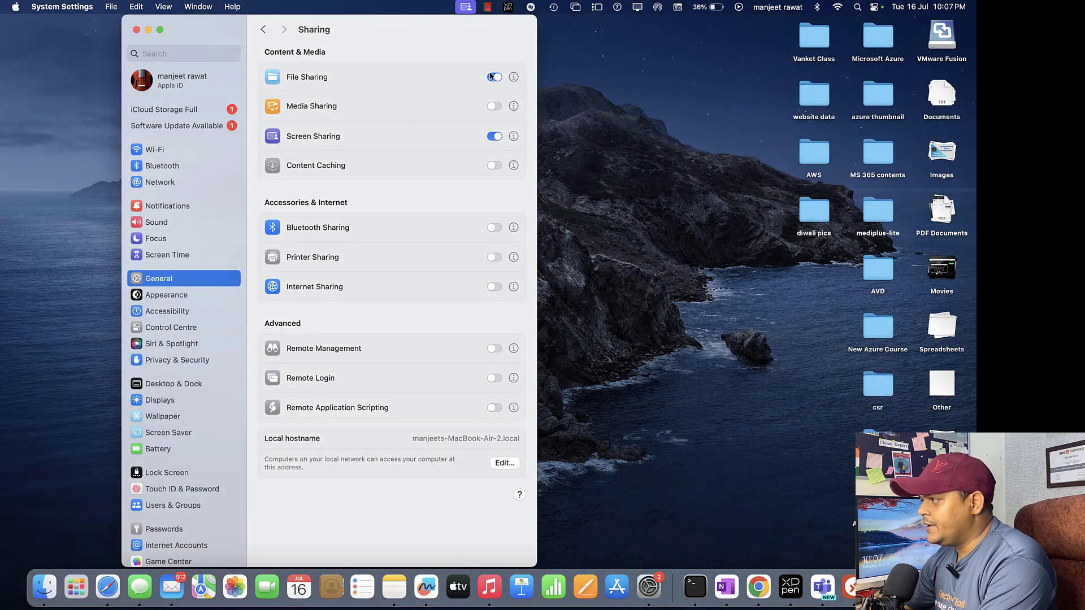
Add the Desktop's ID folder to the Shared Folders list in File Sharing.
left_click(513, 77)
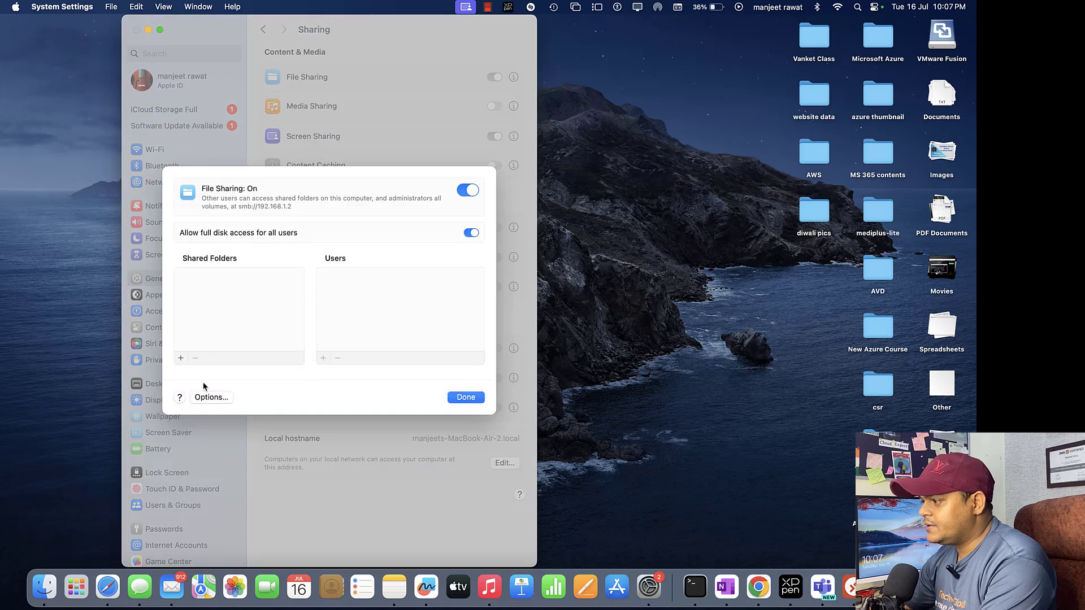
left_click(181, 358)
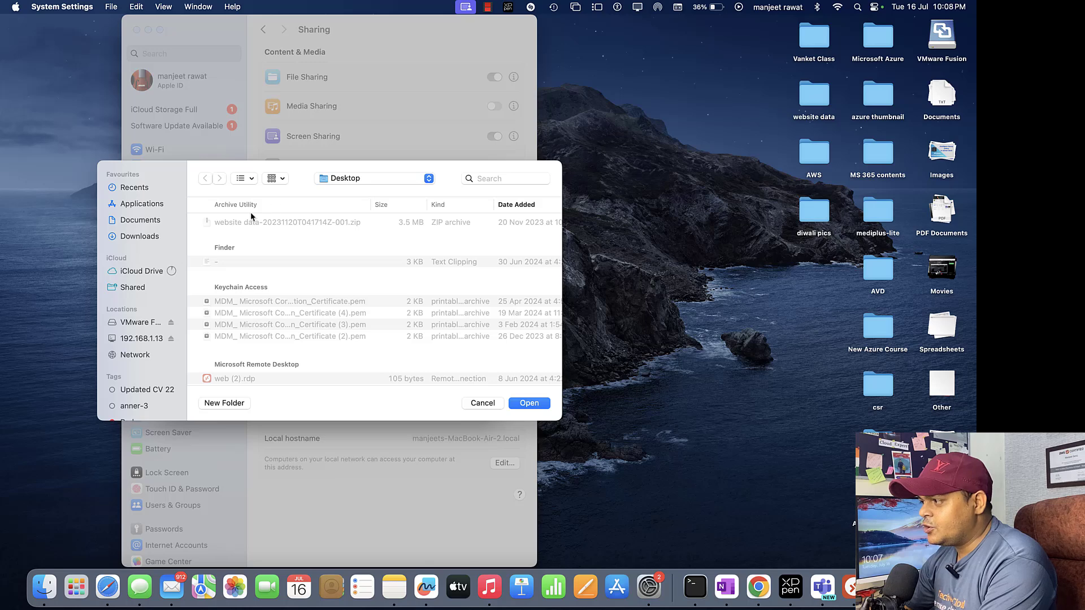
scroll(351, 267, "down", 10)
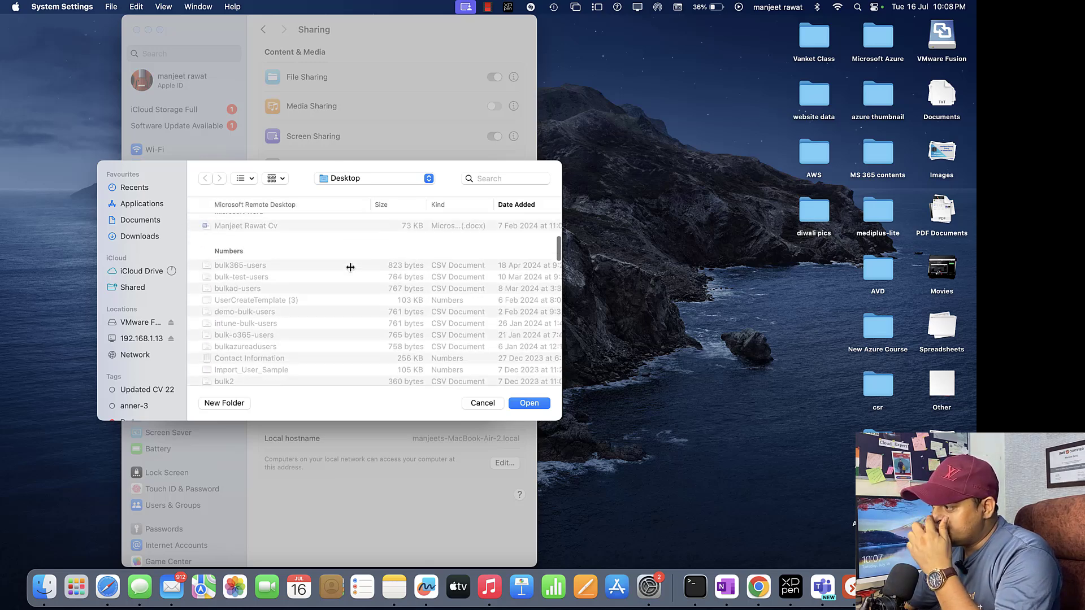
scroll(350, 266, "down", 5)
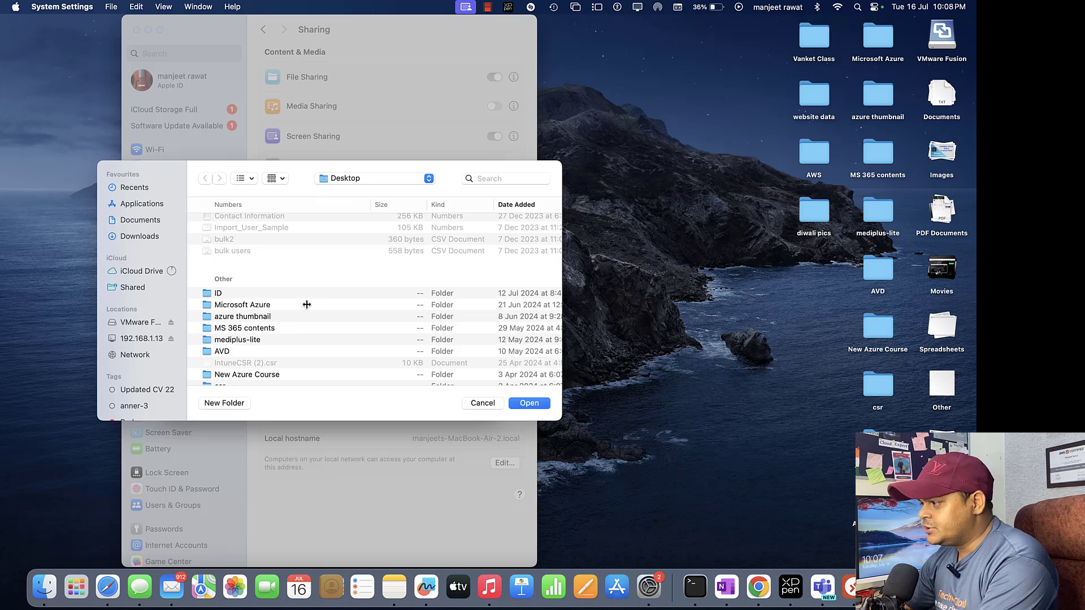
scroll(234, 337, "down", 5)
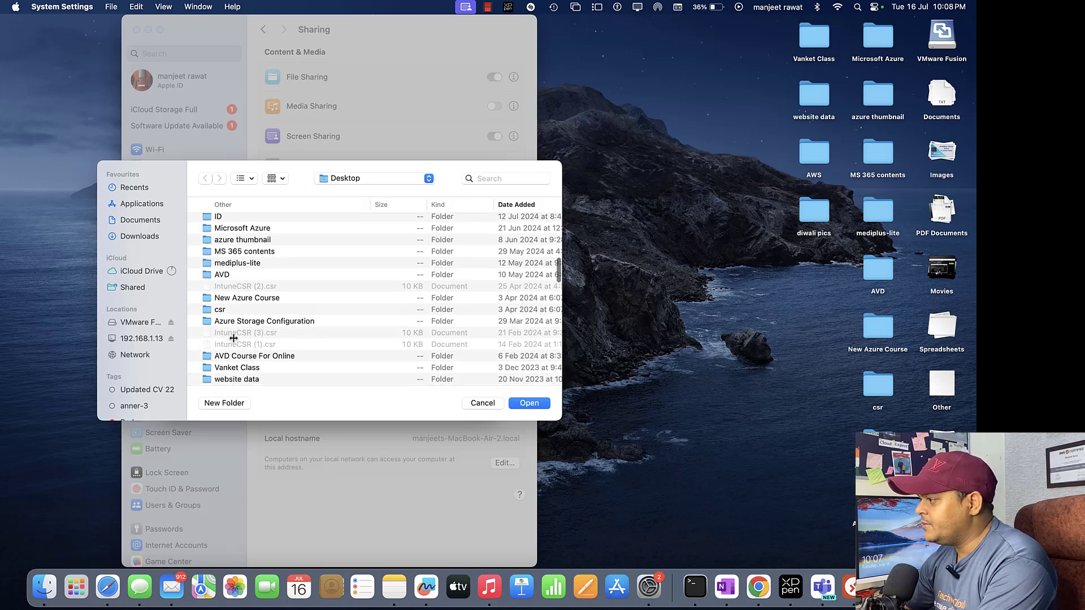
scroll(233, 338, "up", 3)
left_click(218, 290)
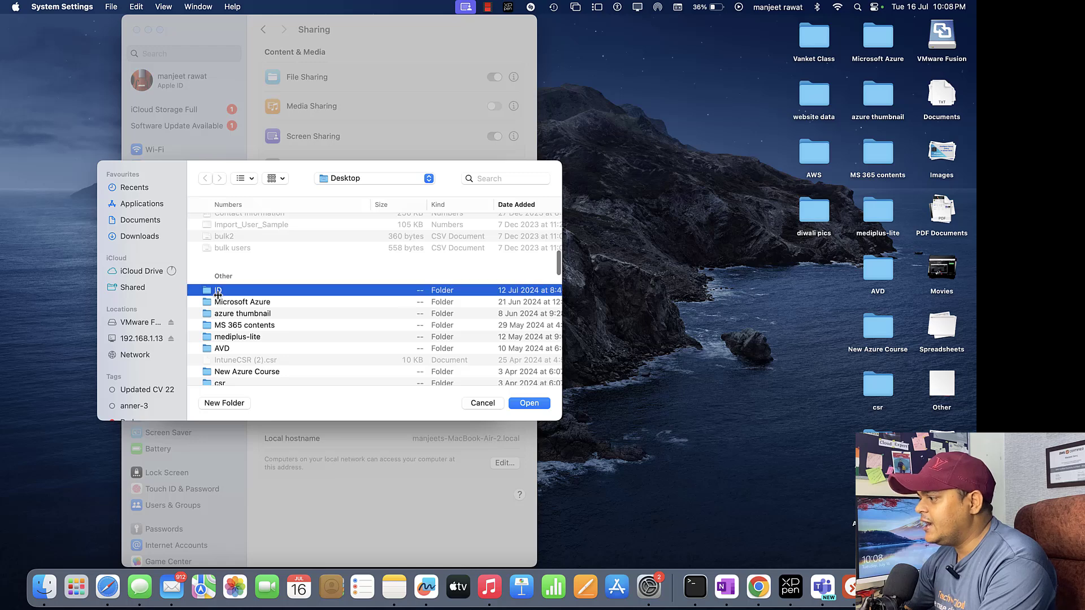
left_click(529, 404)
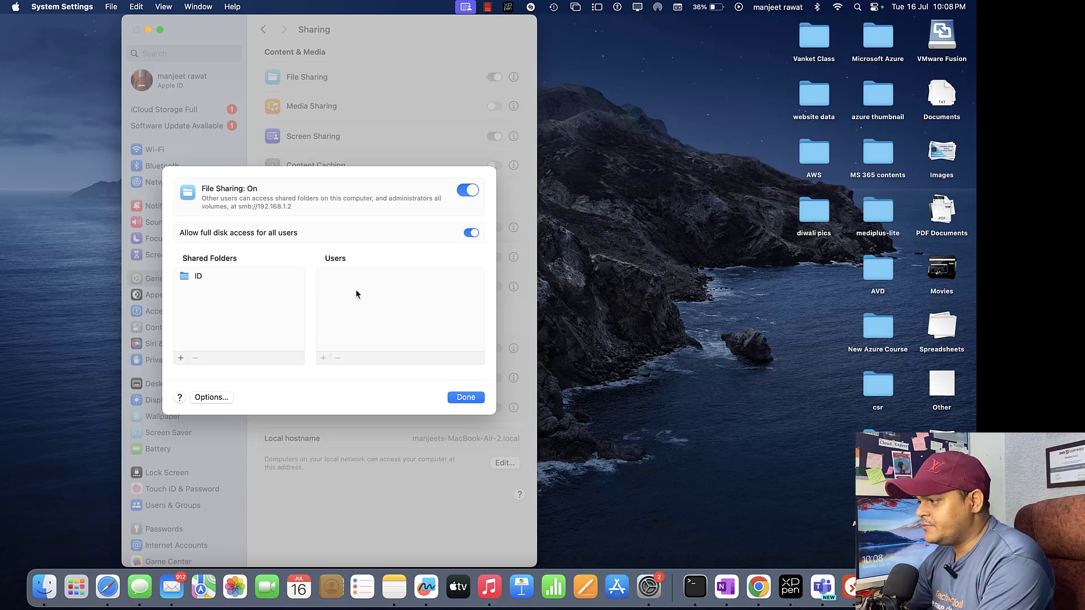
In File Sharing Options, enable Windows File Sharing for the Mac user account and enter its password.
left_click(207, 398)
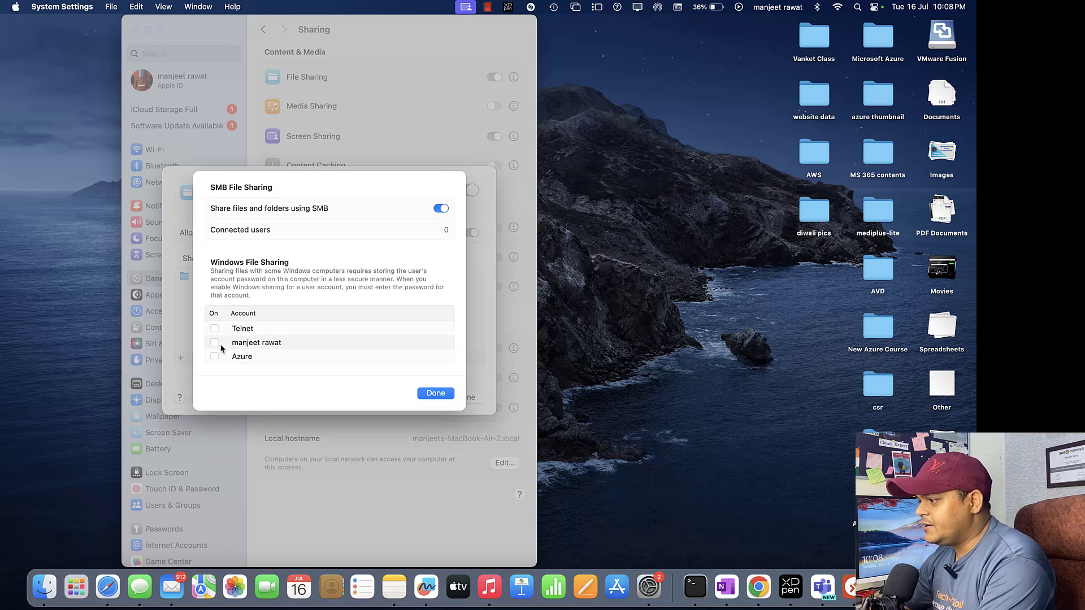
left_click(219, 345)
left_click(215, 343)
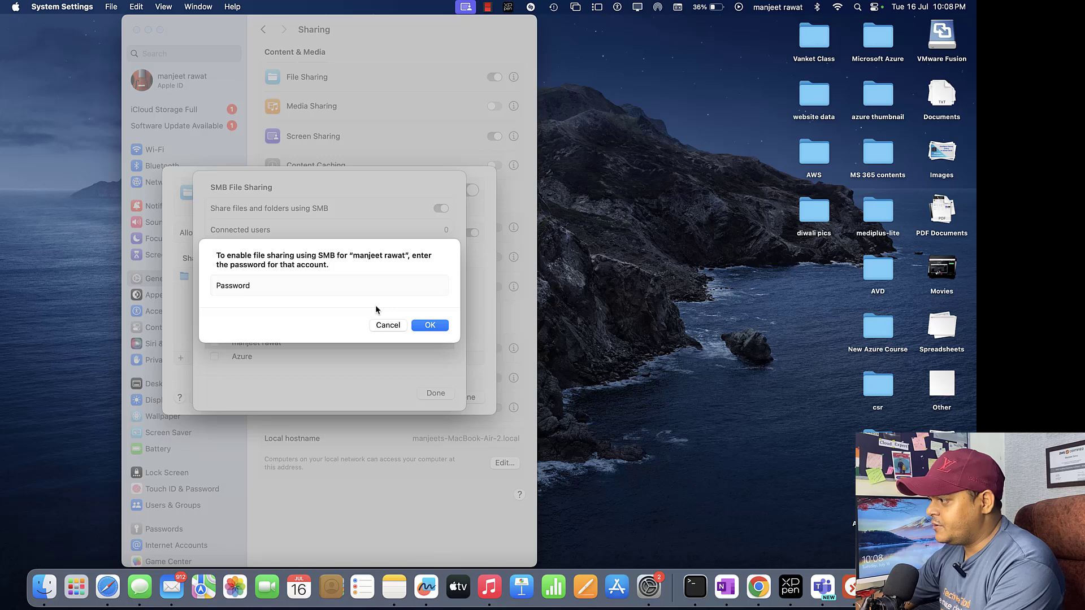
type("••••••")
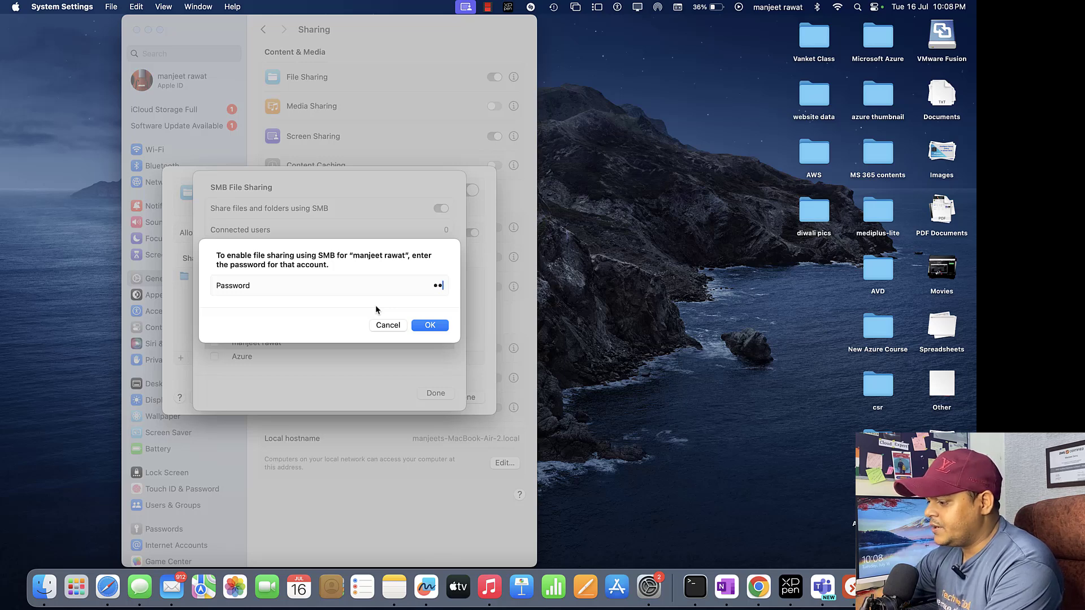
type("••")
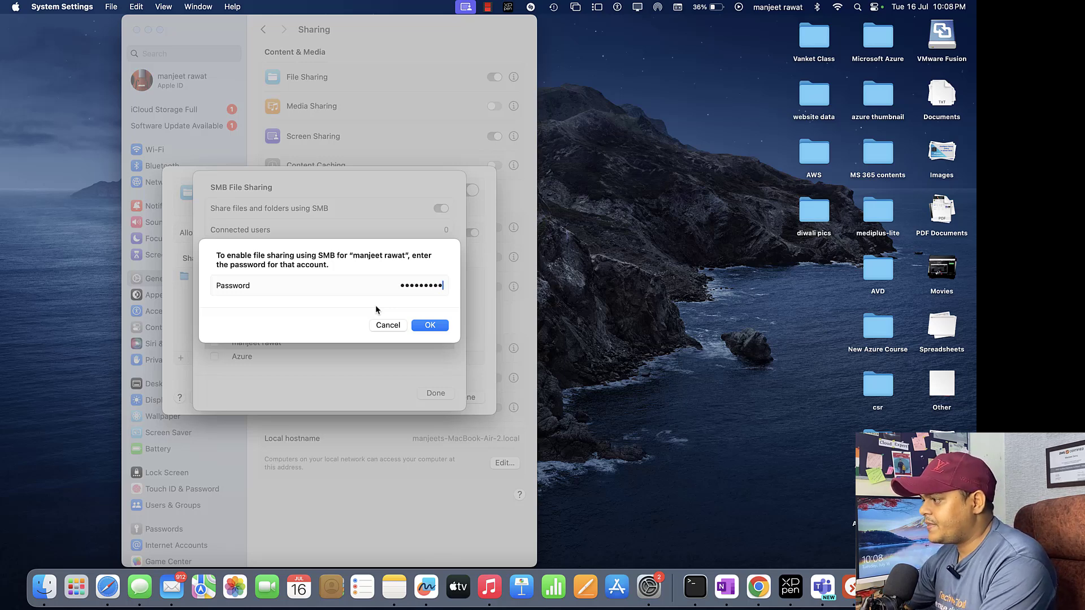
left_click(432, 325)
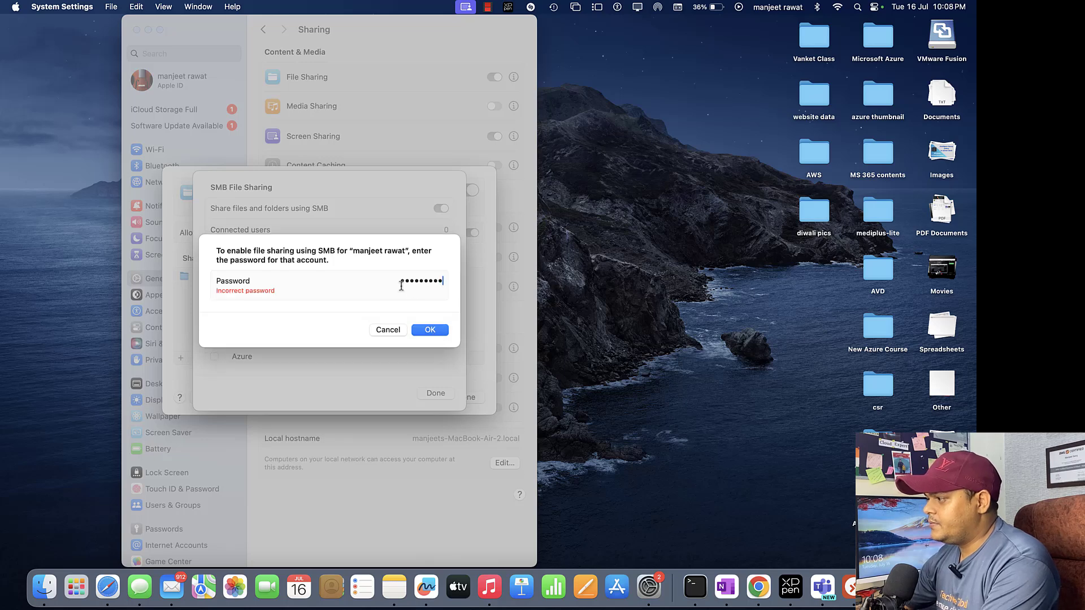
Re-enter the correct account password, then close the Options and File Sharing panels.
key("super+a")
type("•")
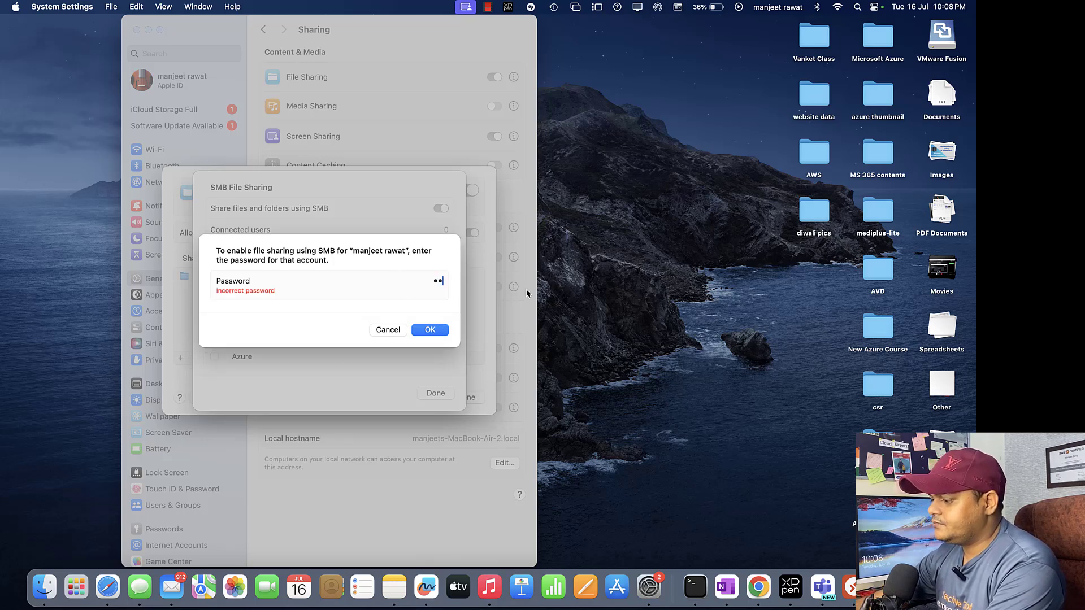
type("•••••••••")
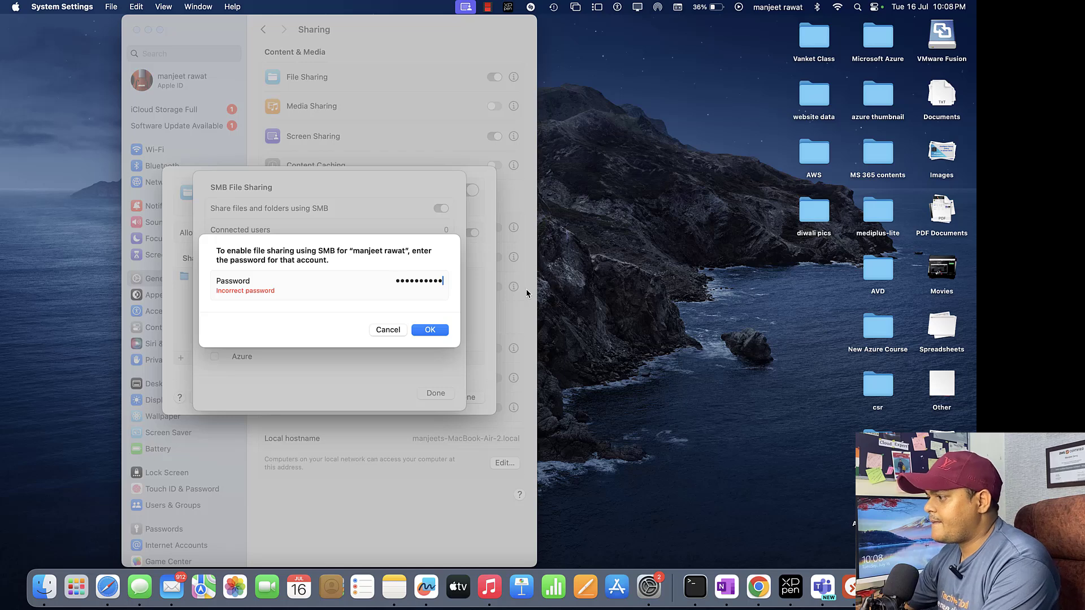
key("Return")
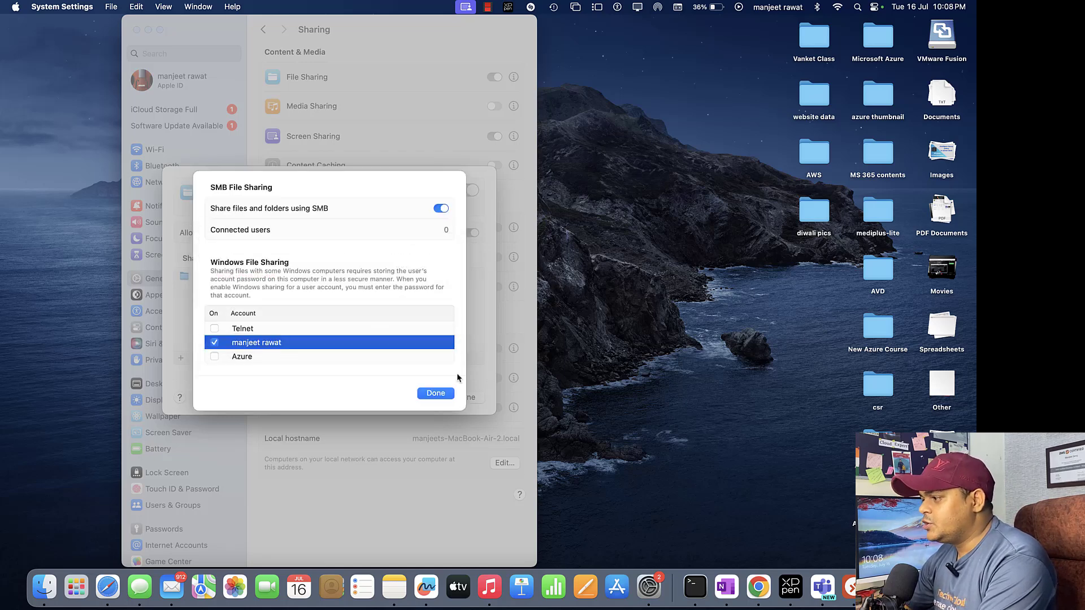
left_click(439, 394)
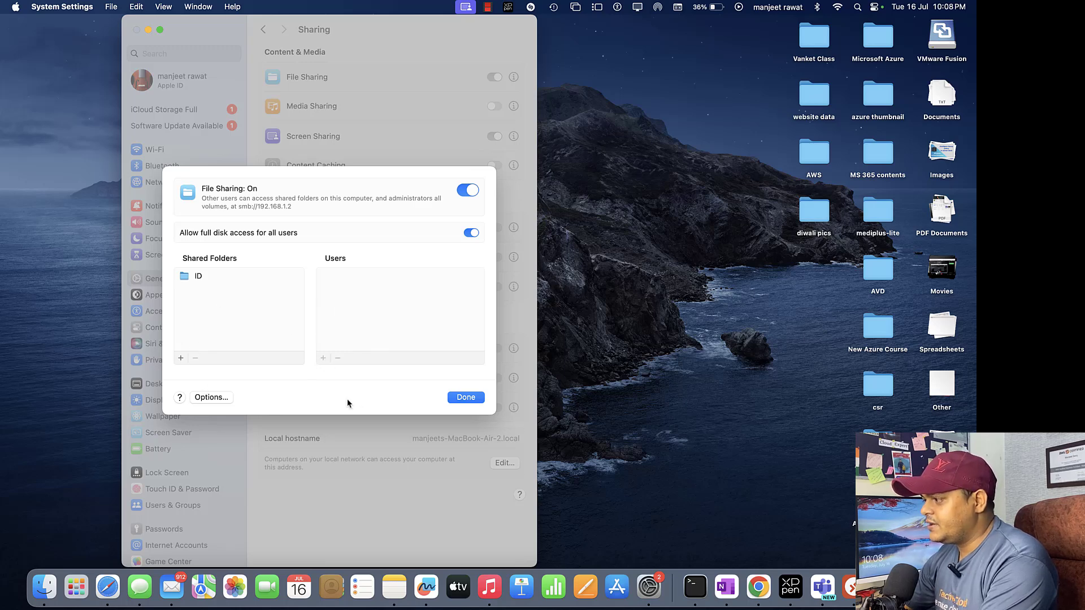
left_click(464, 398)
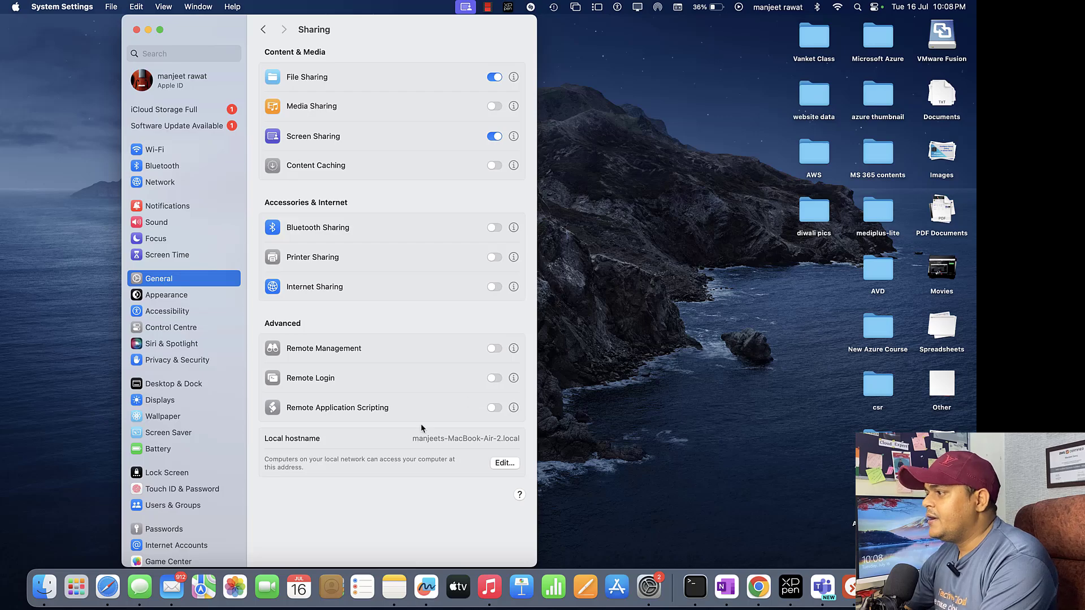
Switch to the Remote Desktop session and close the Explorer and command prompt windows.
key("ctrl+Right")
key("ctrl+Right")
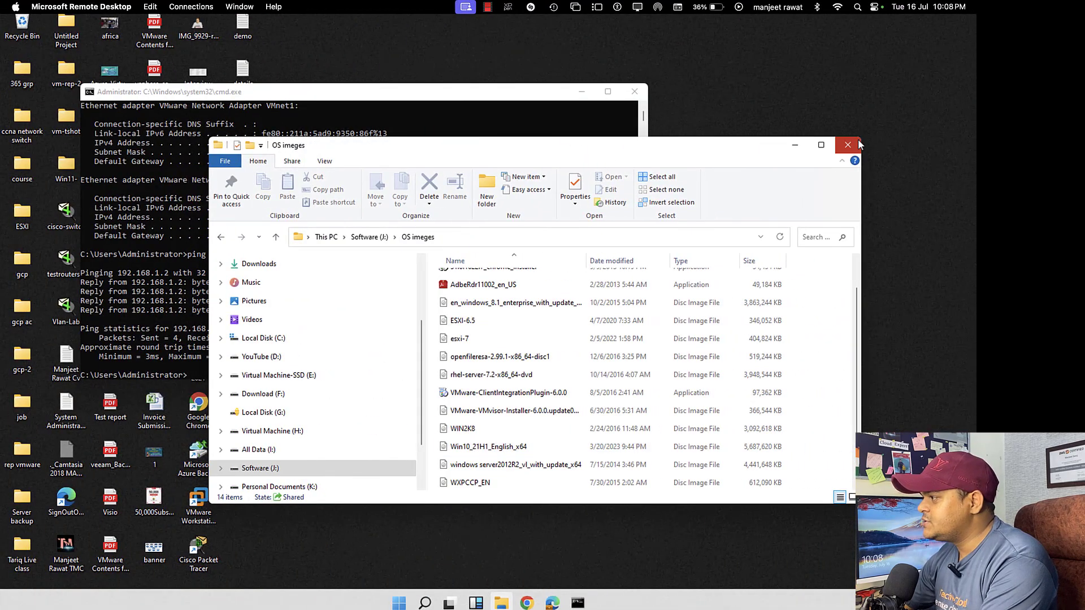
left_click(858, 141)
left_click(635, 92)
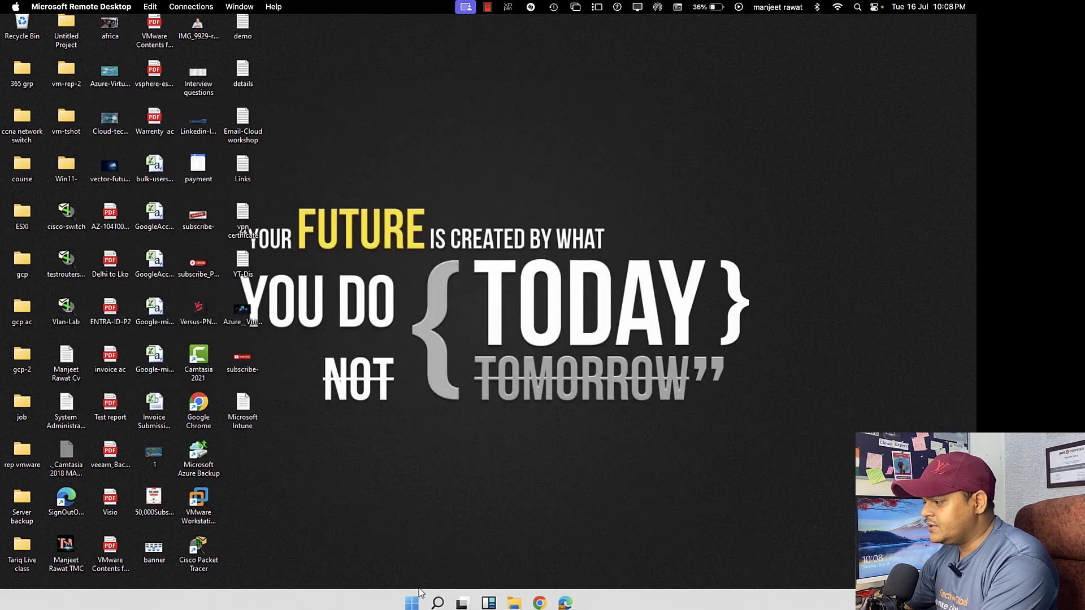
Open \\192.168.1.2 from the Windows Run box.
right_click(412, 602)
left_click(402, 535)
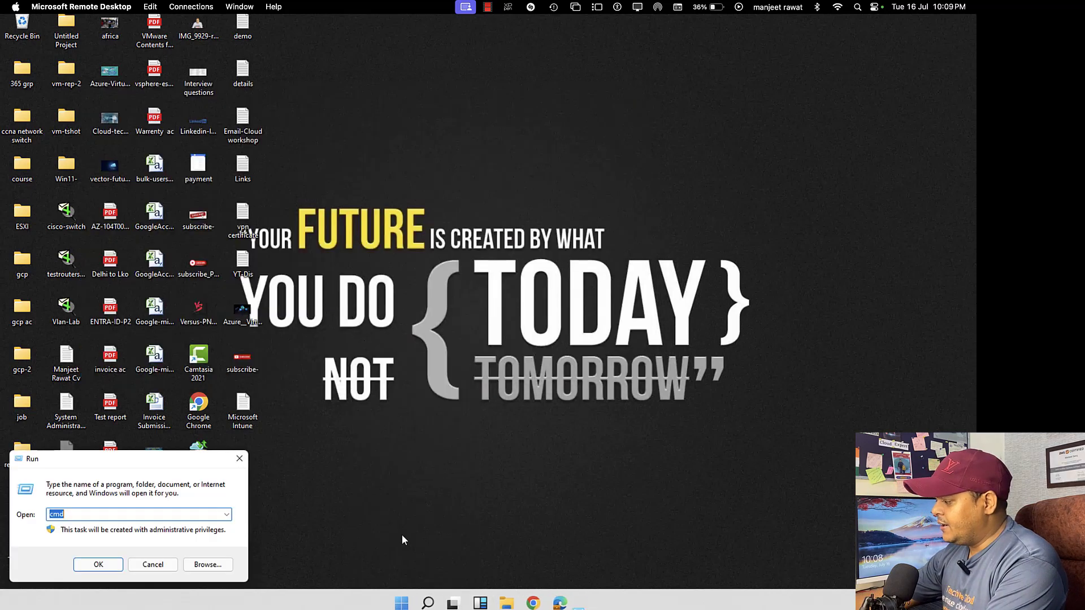
type("\\\\")
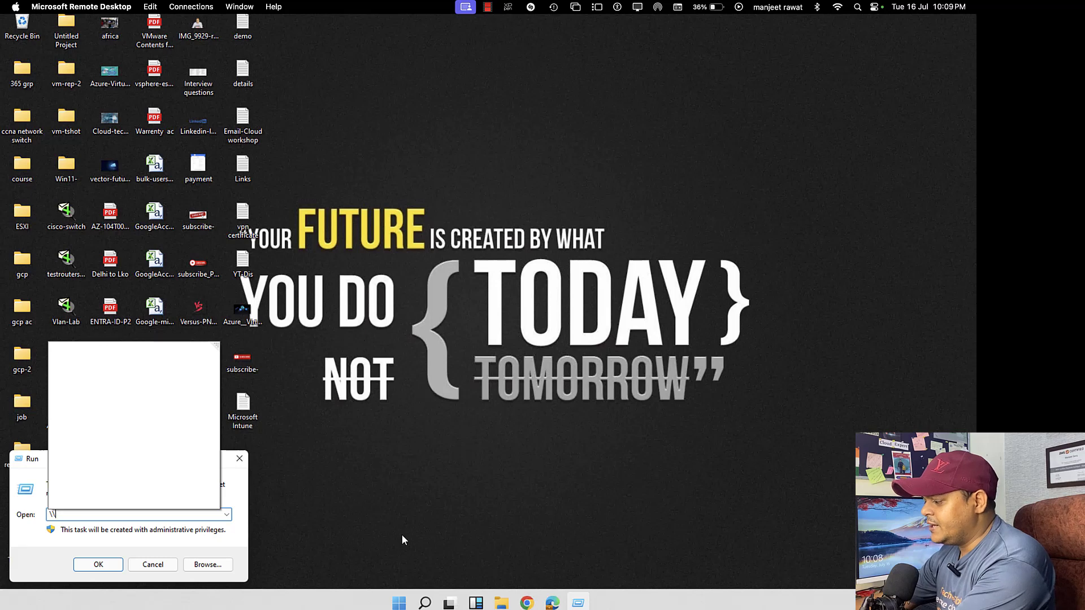
type("192.168")
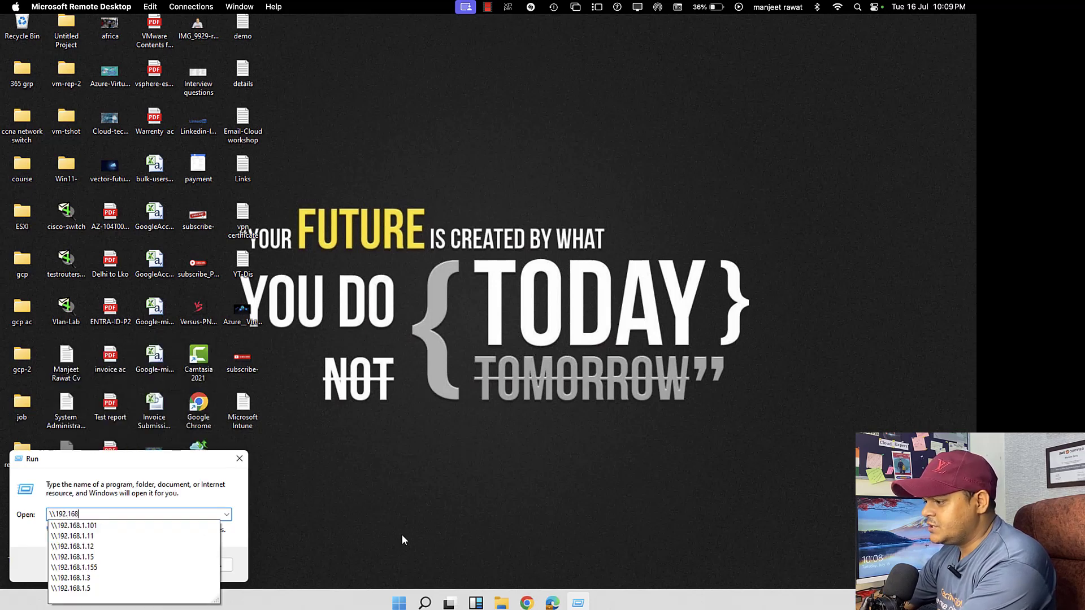
type(".1.2")
key("Return")
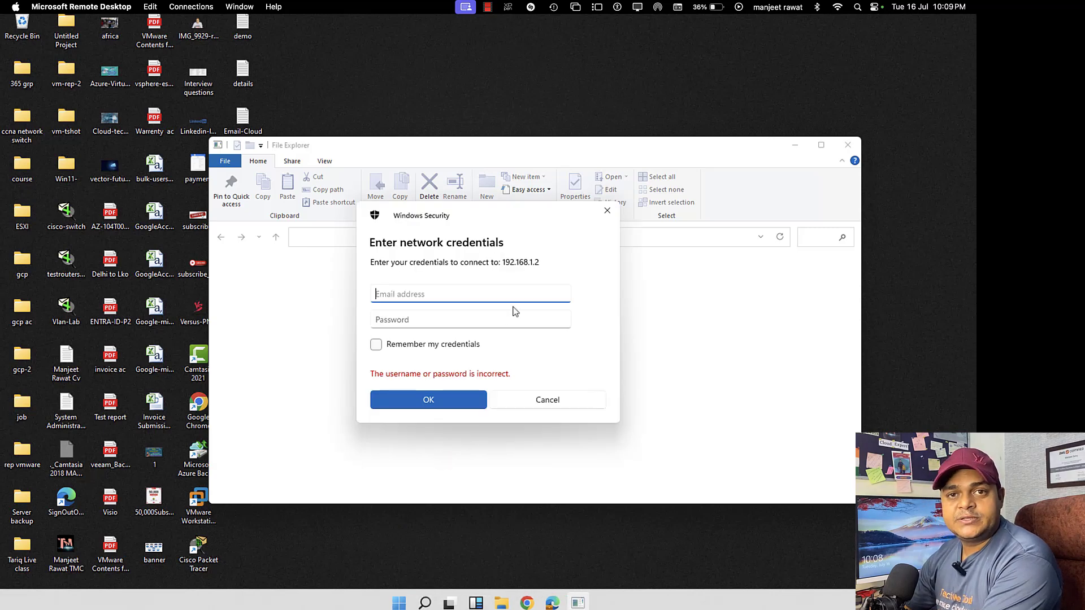
Sign in with the Mac account's username and password, open the id share, then return to the 192.168.1.2 shares.
type("m")
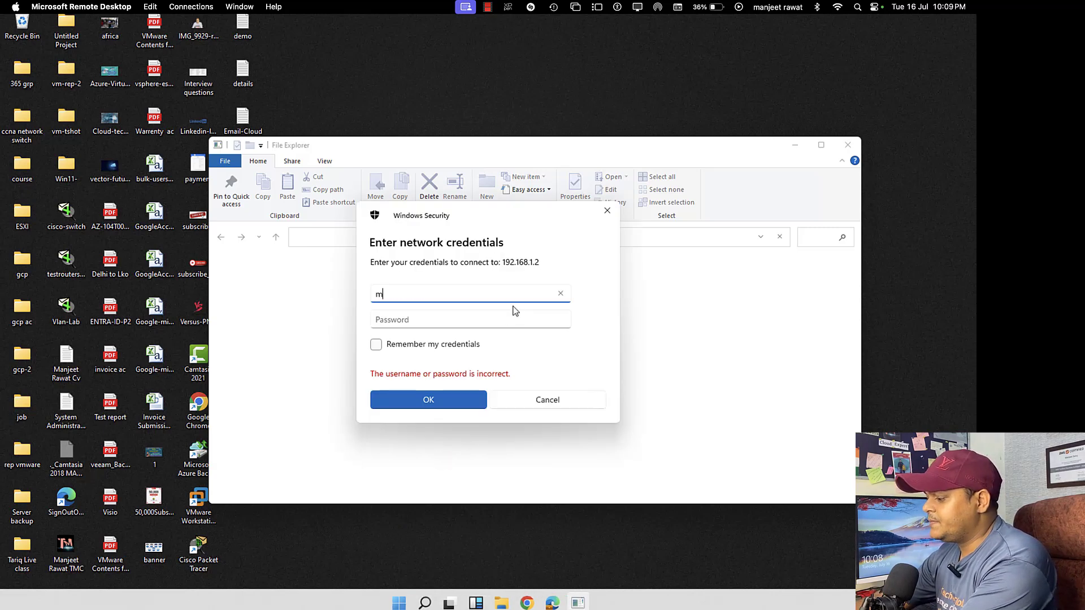
type("anjeet rawat")
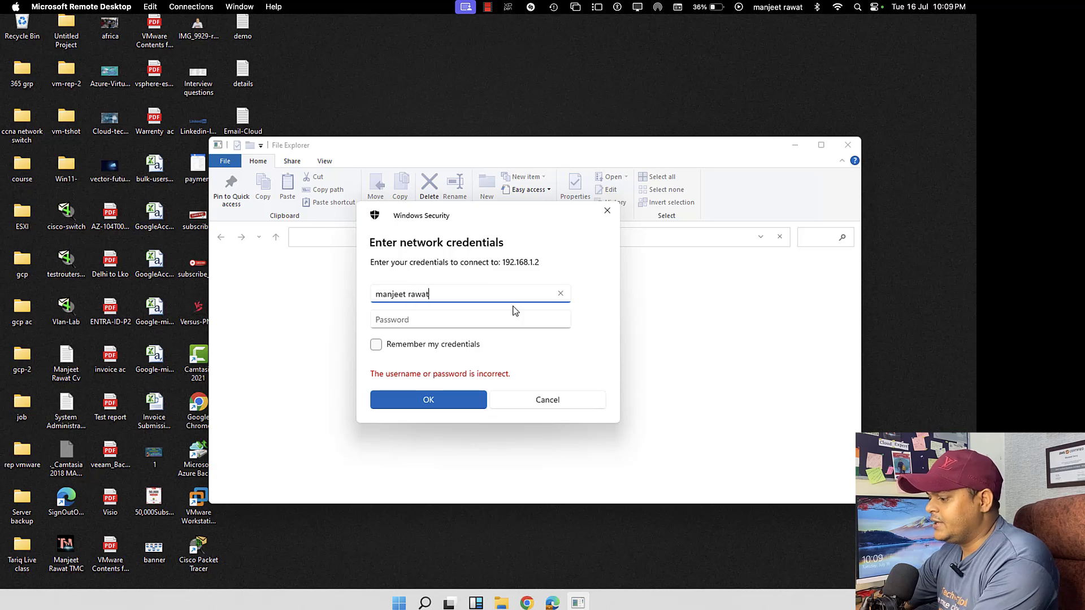
key("Tab")
type("*")
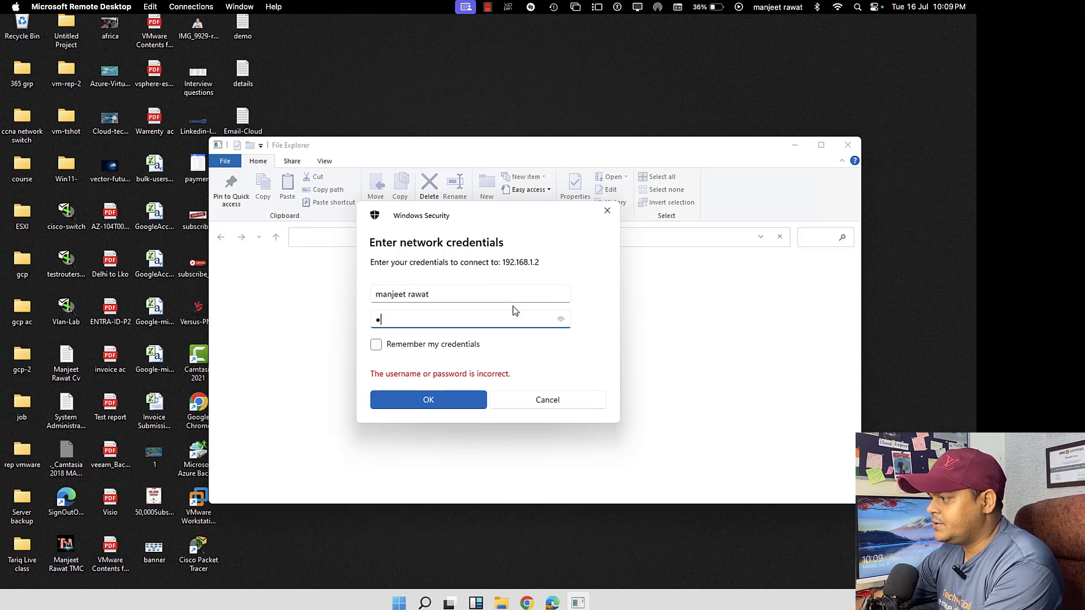
type("**********")
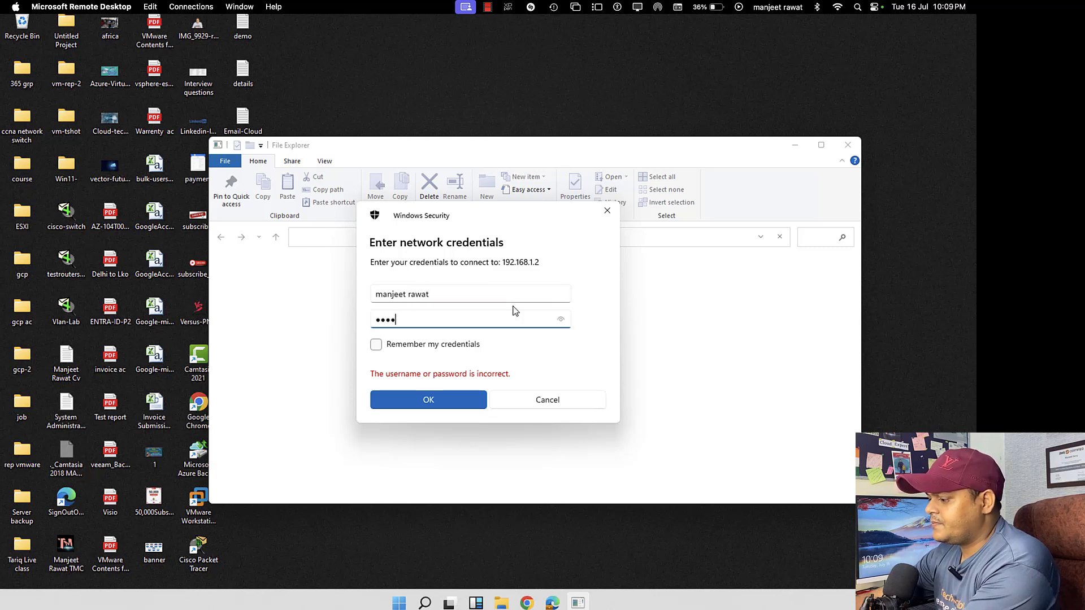
key("Return")
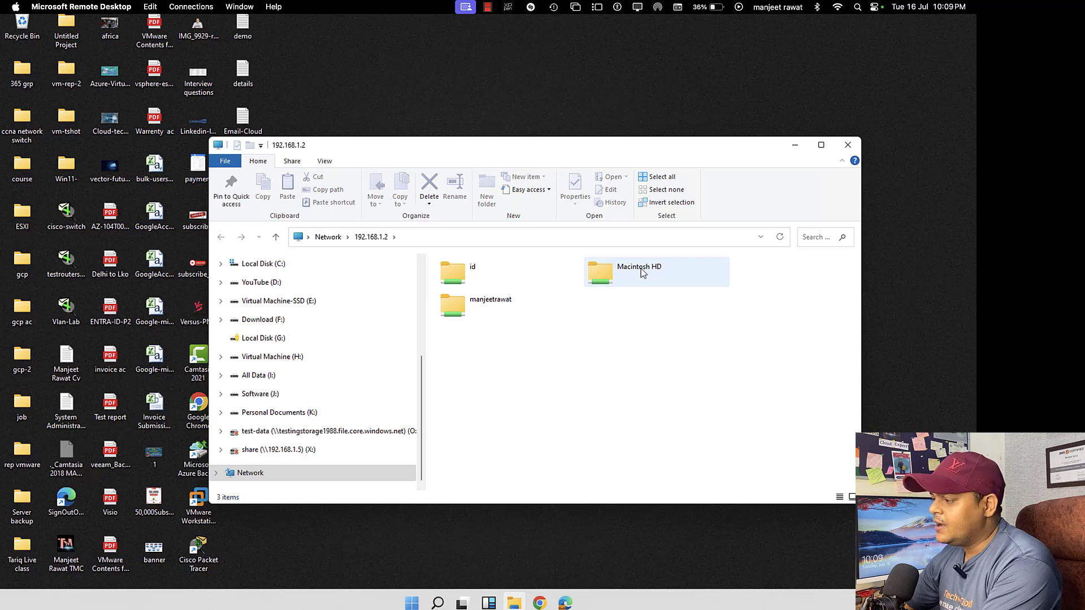
double_click(471, 275)
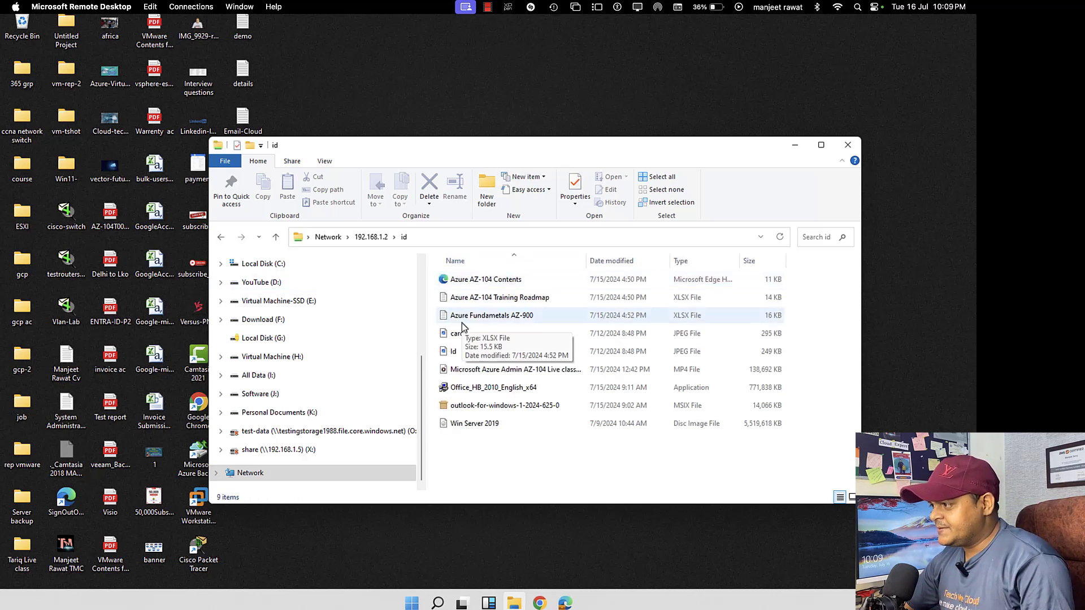
left_click(223, 238)
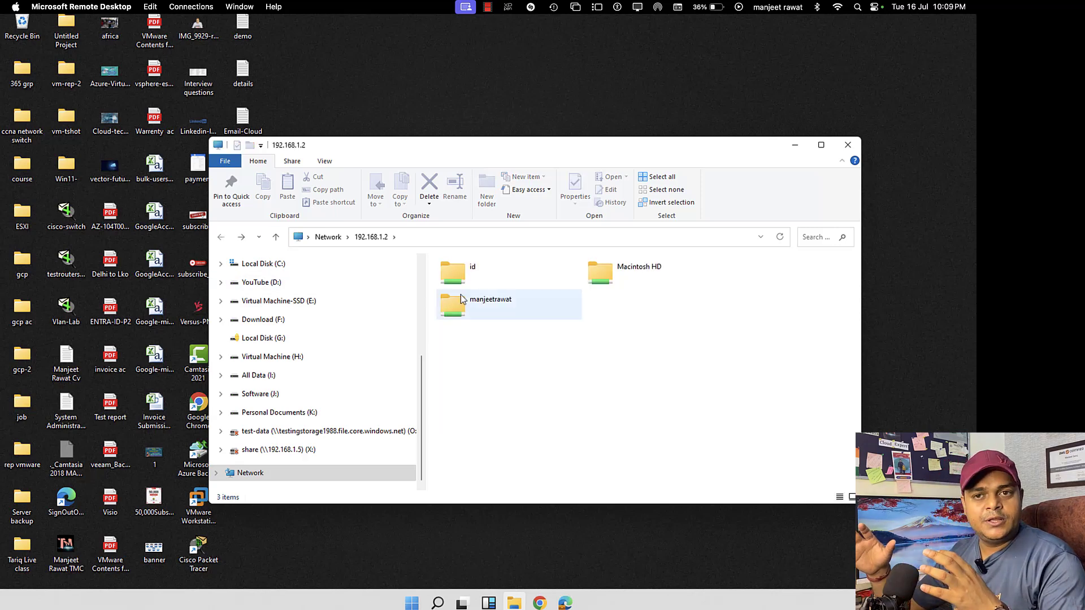